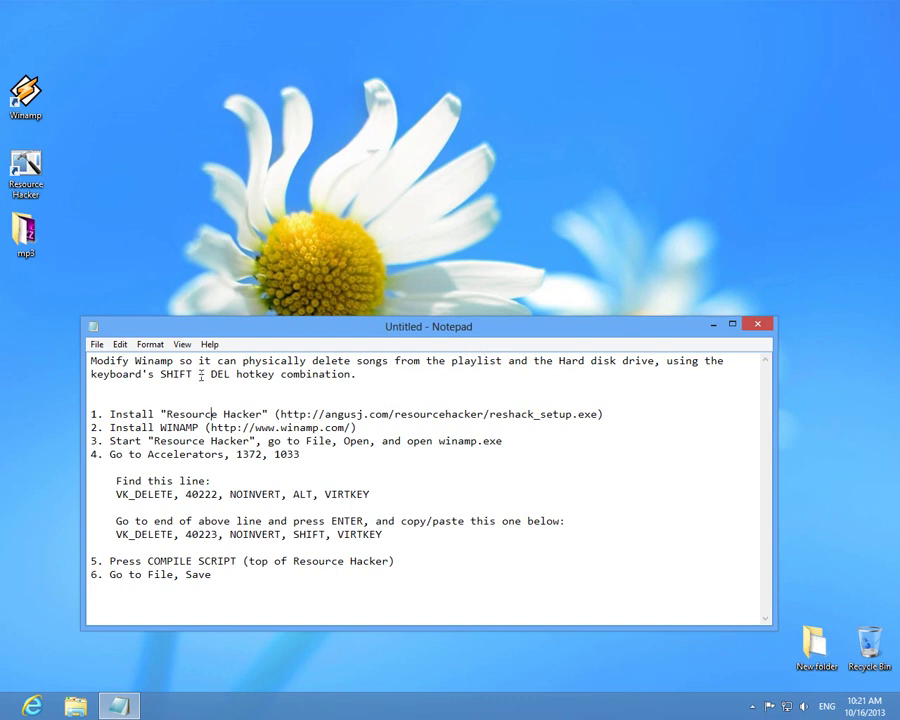
Highlight Winamp, SHIFT + DEL and the install and start steps in the notes
double_click(154, 361)
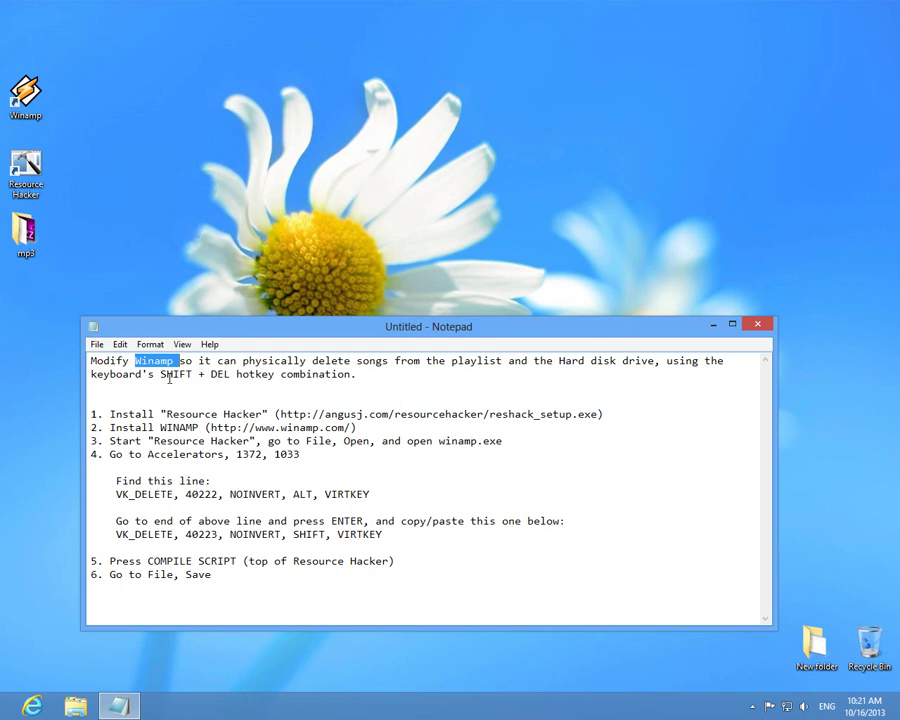
left_click_drag(161, 375, 232, 374)
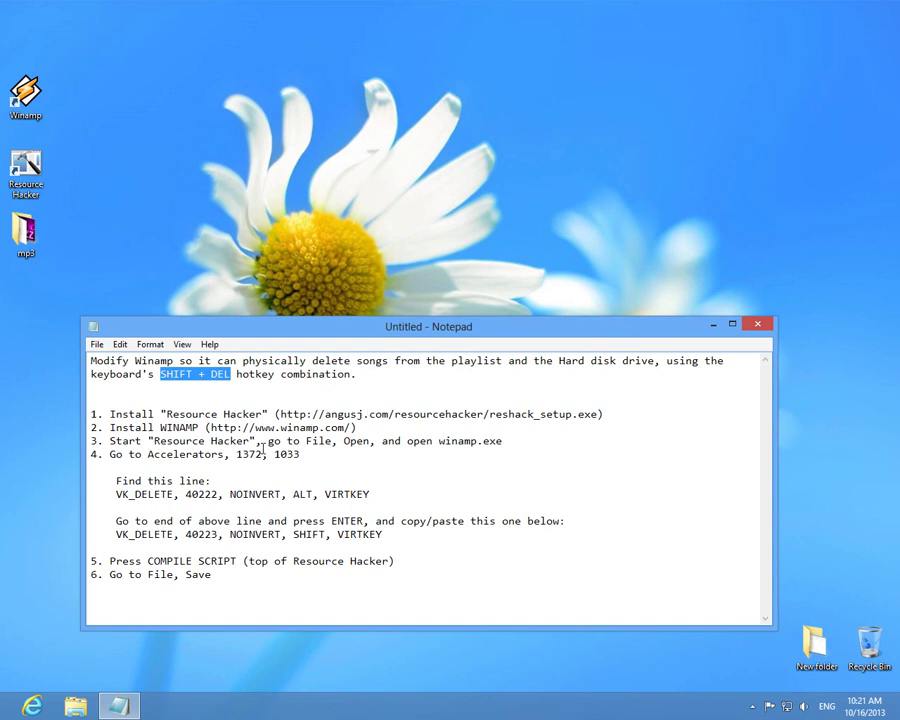
left_click_drag(110, 414, 268, 413)
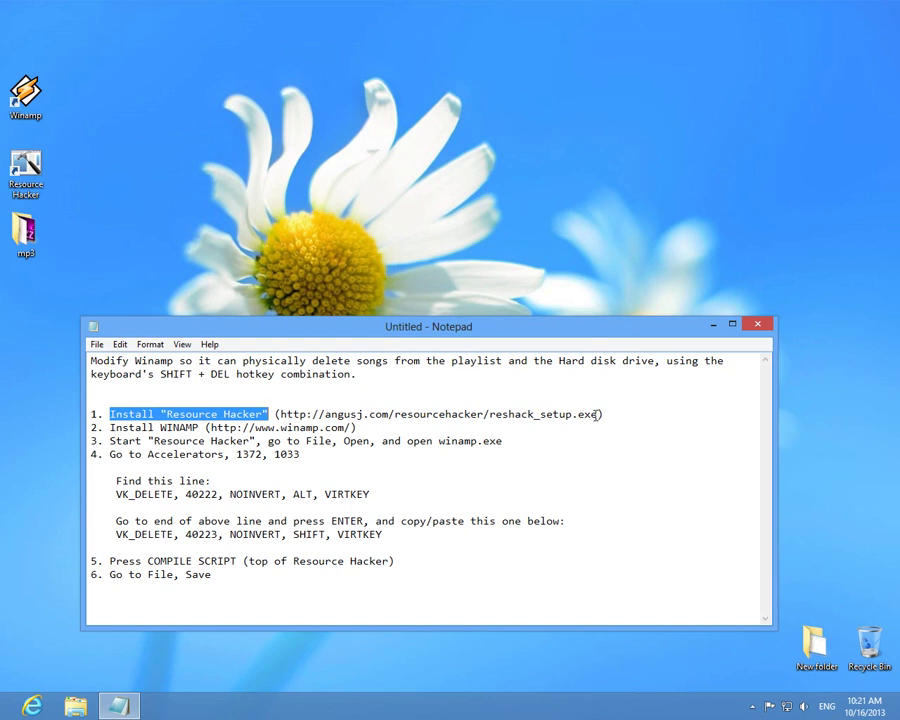
left_click_drag(110, 427, 203, 427)
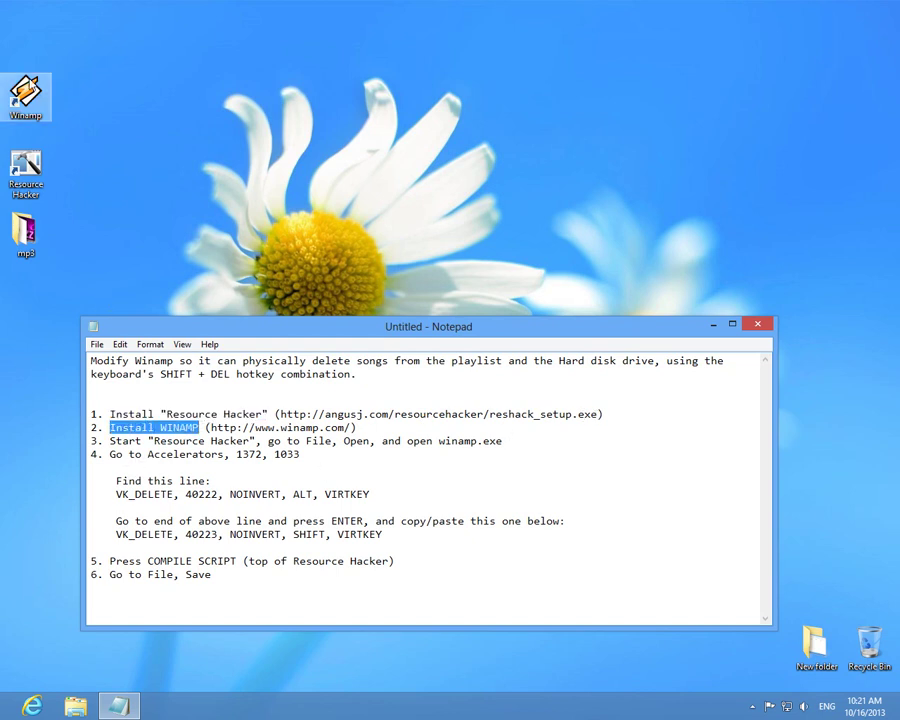
left_click(26, 175)
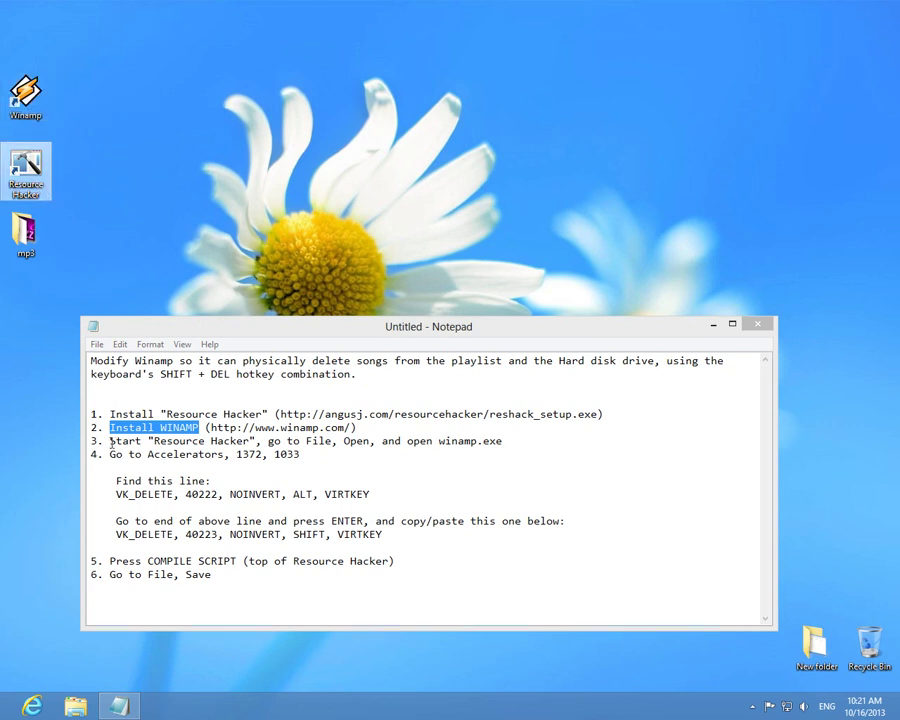
left_click_drag(110, 441, 262, 441)
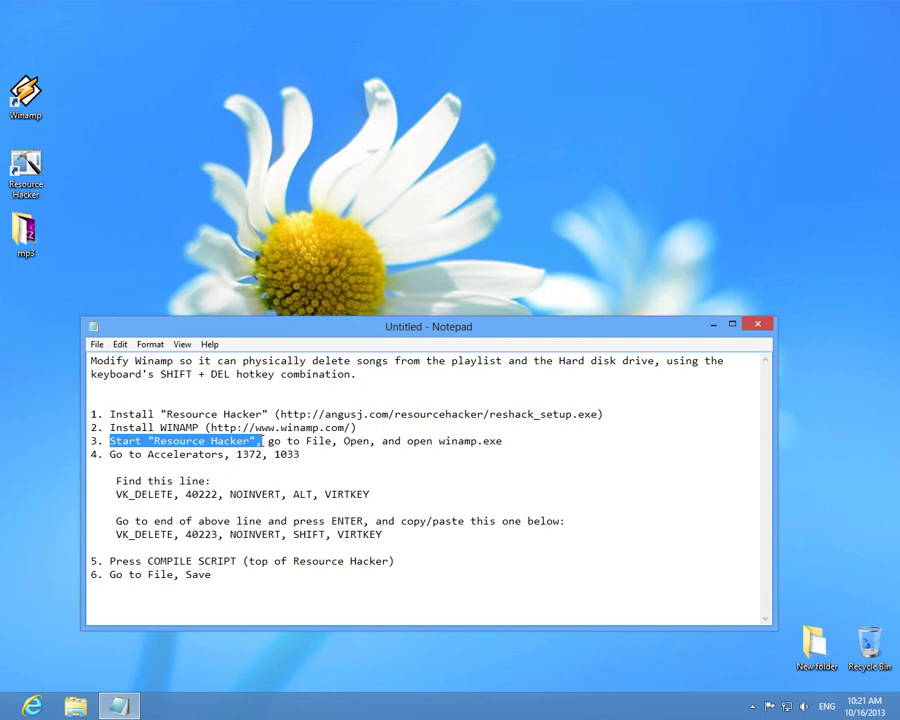
Launch Resource Hacker above the notes and start opening a file from the C: drive
double_click(26, 175)
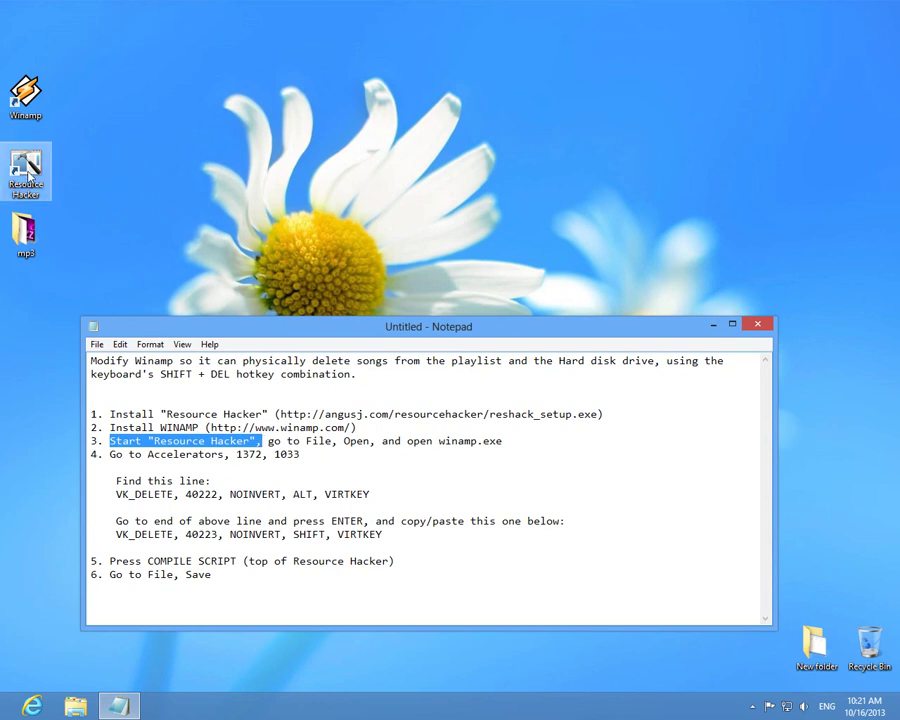
left_click_drag(300, 242, 217, 24)
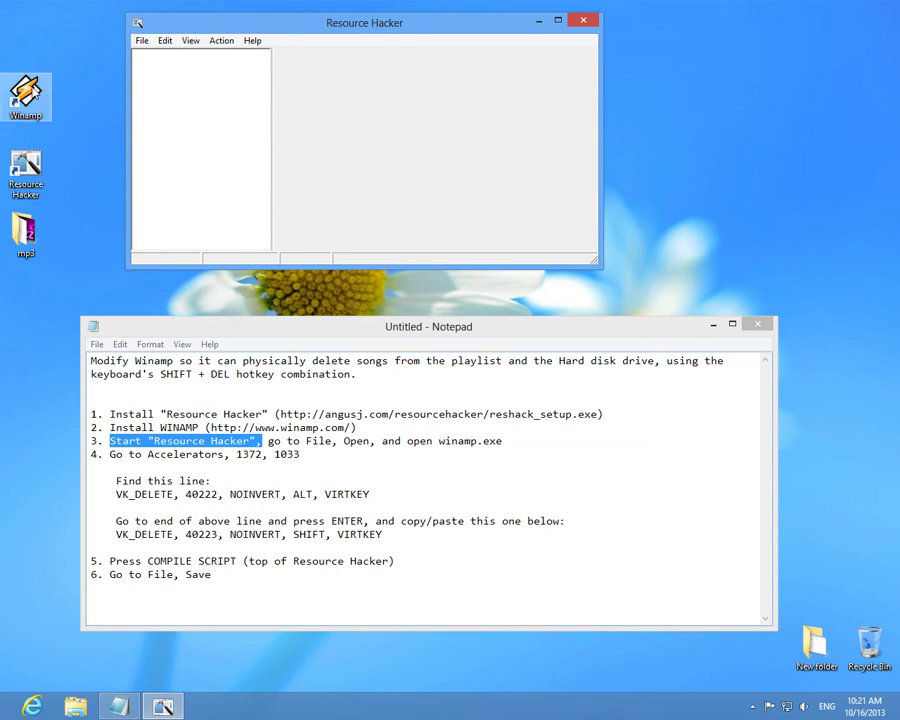
left_click(142, 40)
left_click(178, 60)
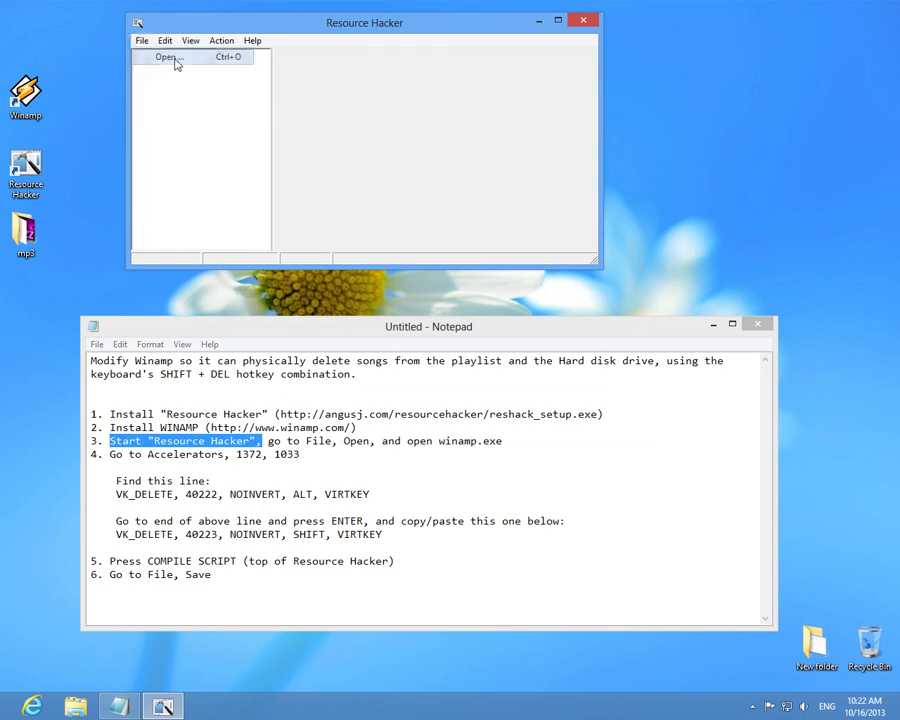
left_click(387, 208)
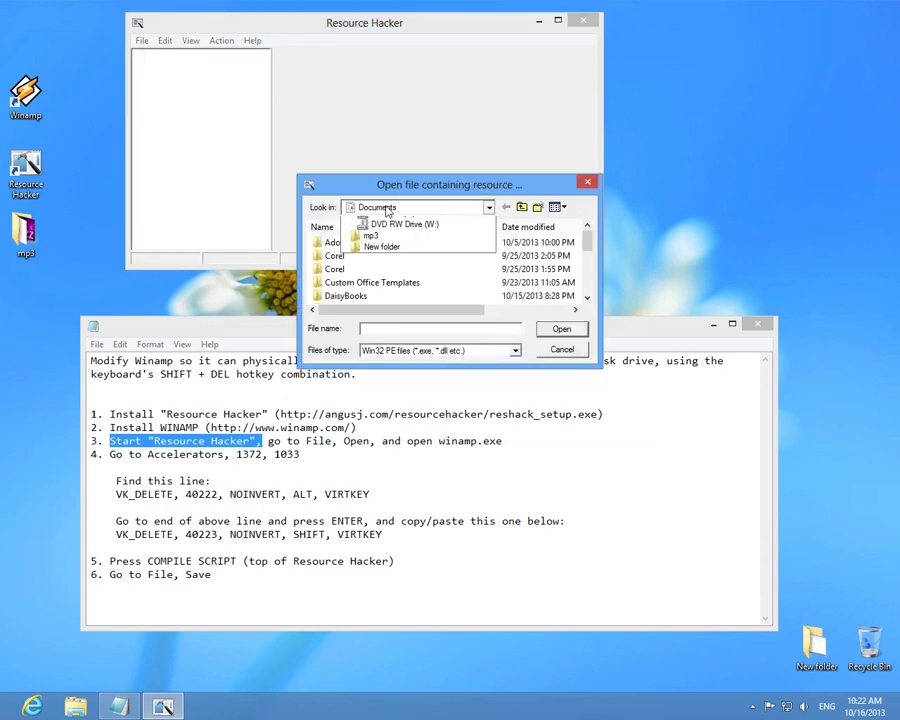
left_click(410, 301)
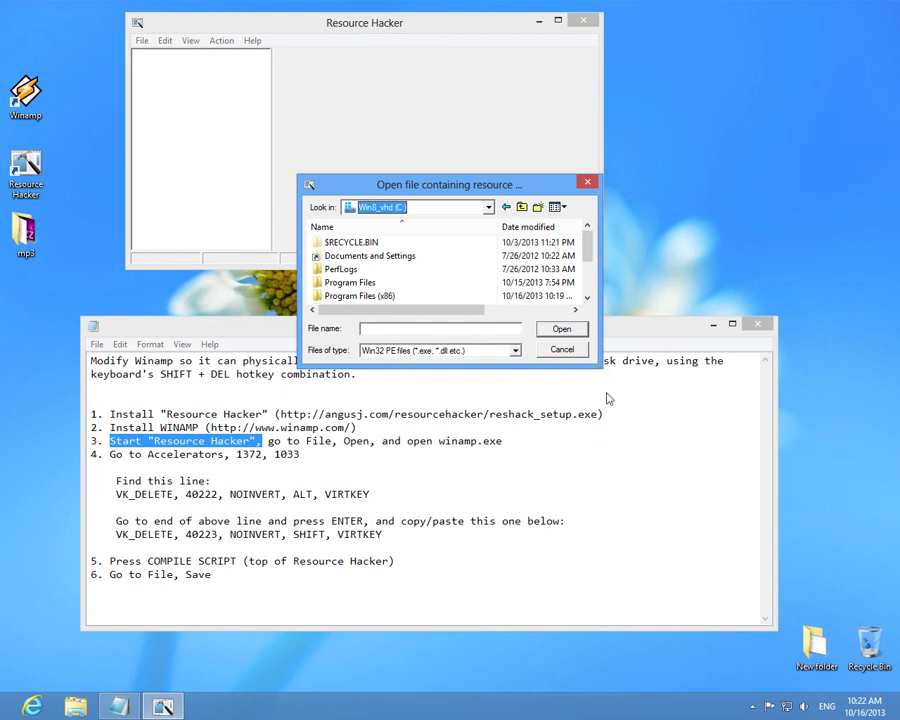
Open winamp.exe from C:\Program Files (x86)\Winamp
double_click(360, 296)
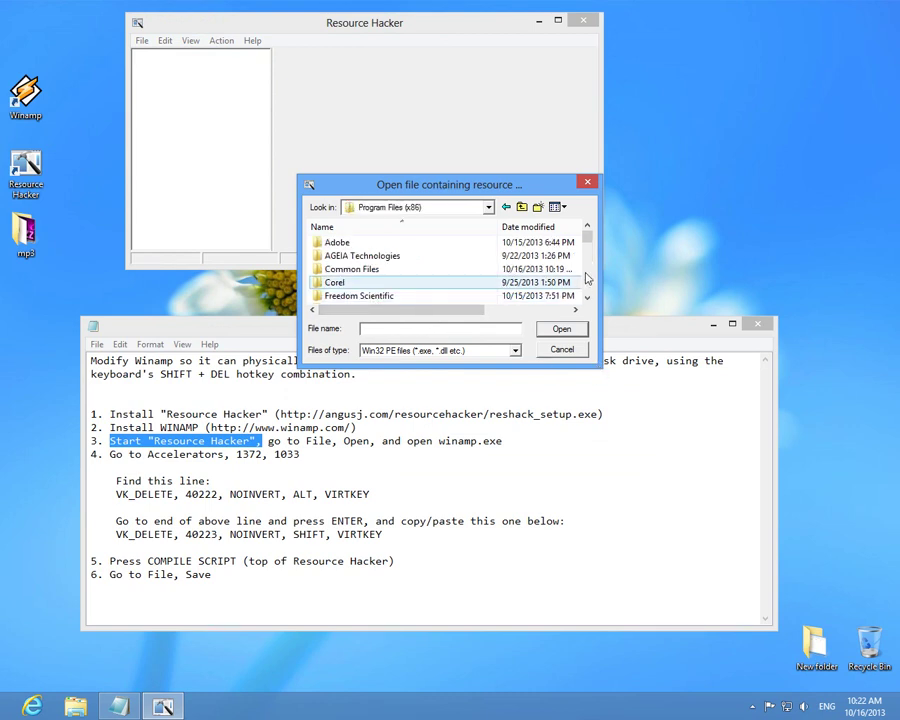
scroll(409, 266, "down", 5)
scroll(409, 266, "down", 3)
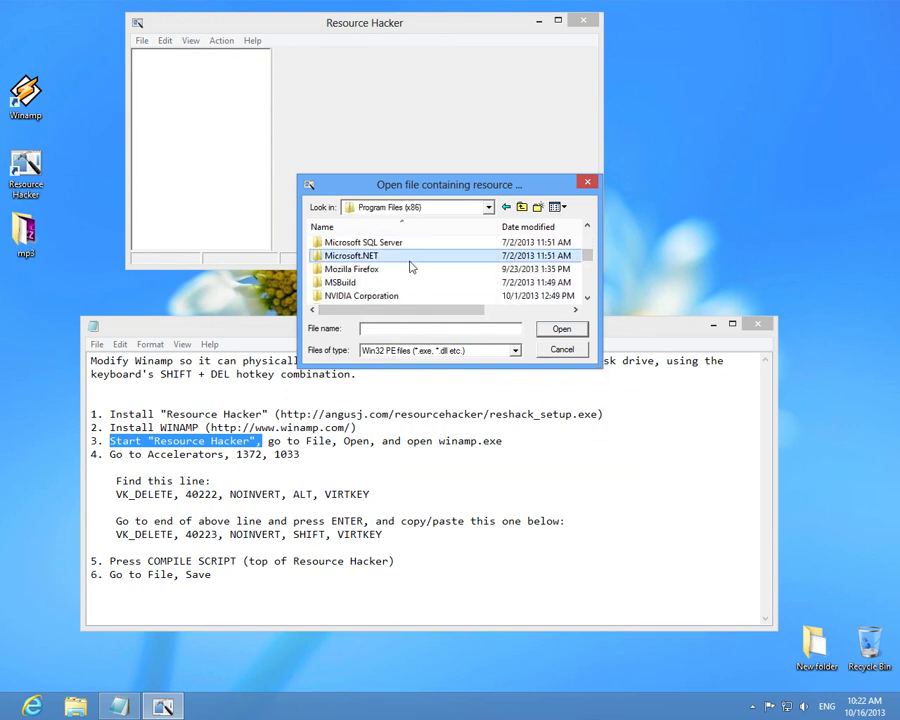
scroll(409, 266, "down", 5)
left_click(354, 243)
double_click(354, 243)
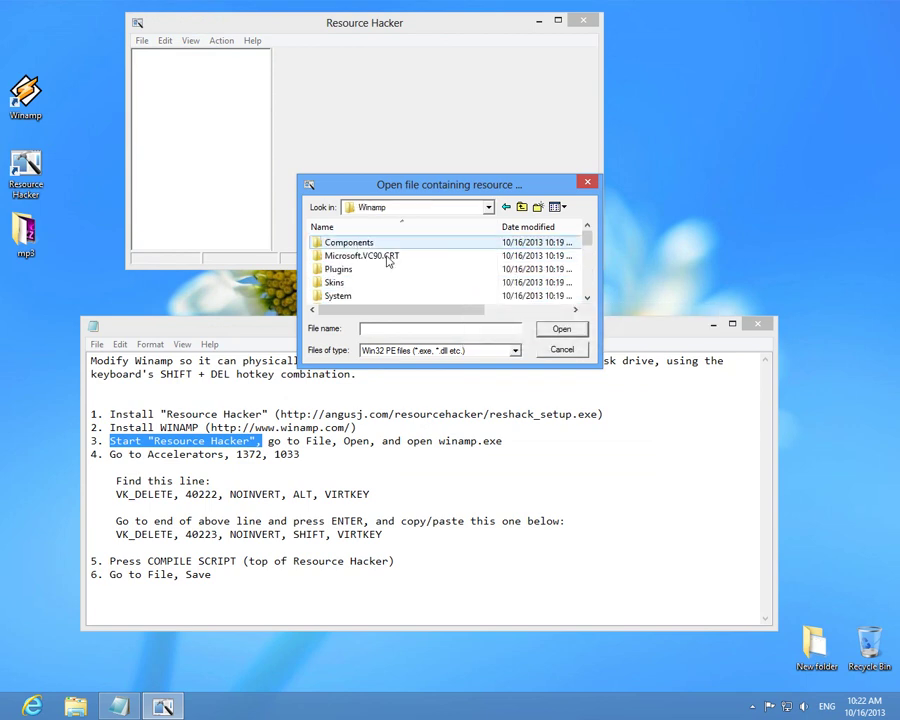
scroll(448, 281, "down", 5)
scroll(448, 281, "down", 3)
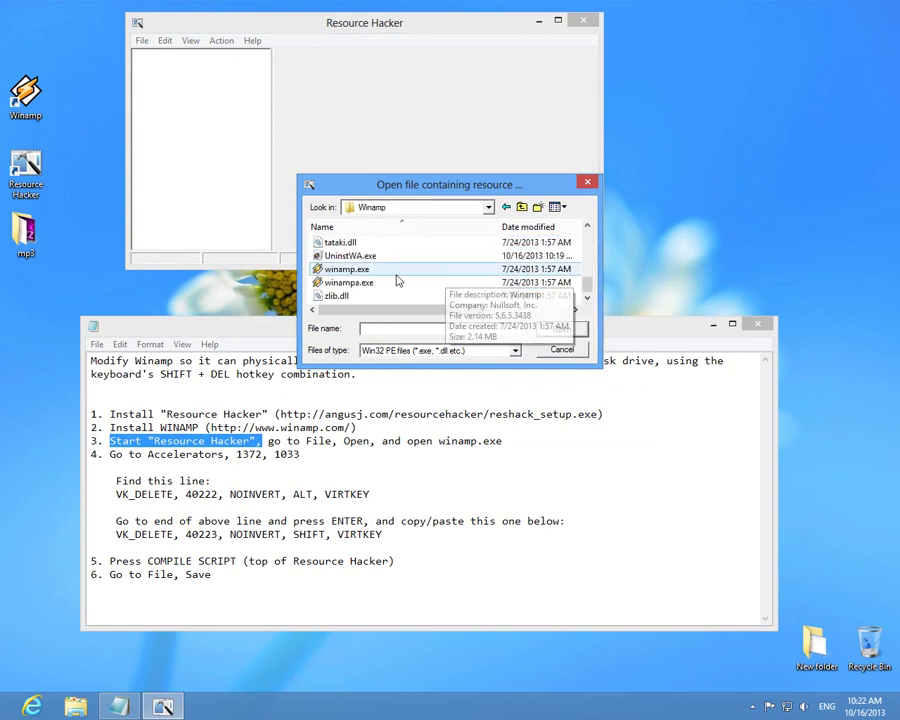
left_click(347, 269)
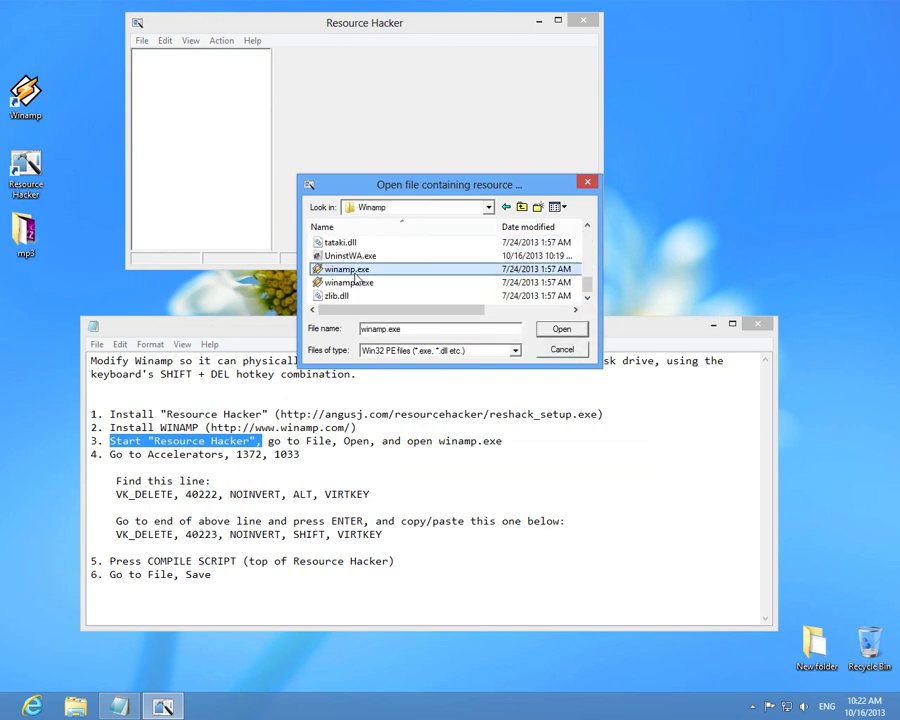
left_click(559, 330)
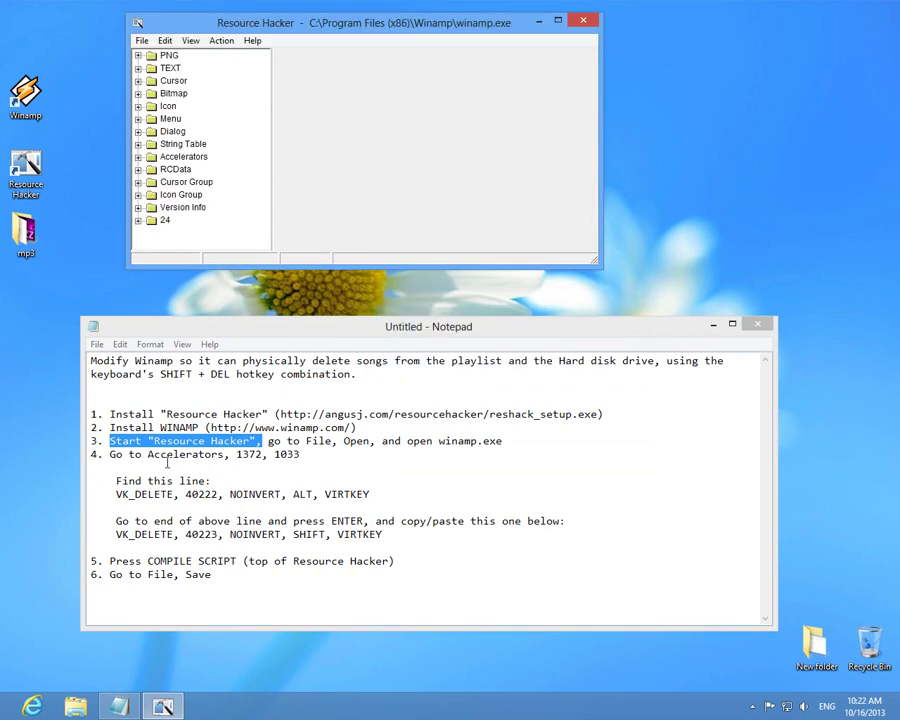
Expand Accelerators > 1372, show the 1033 script, and widen the Resource Hacker window
left_click_drag(109, 454, 299, 454)
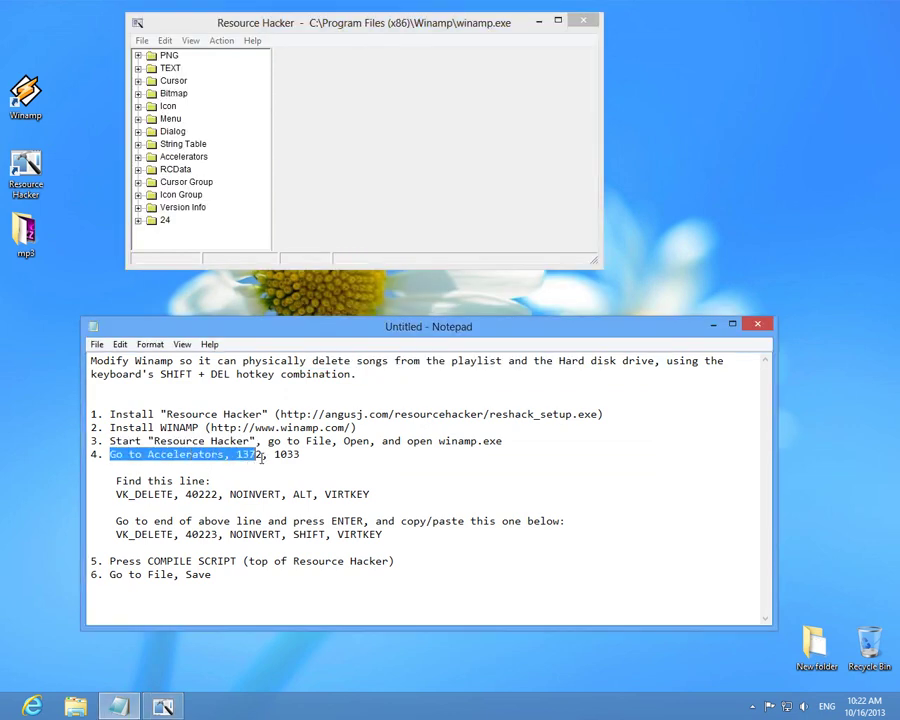
double_click(184, 156)
double_click(250, 455)
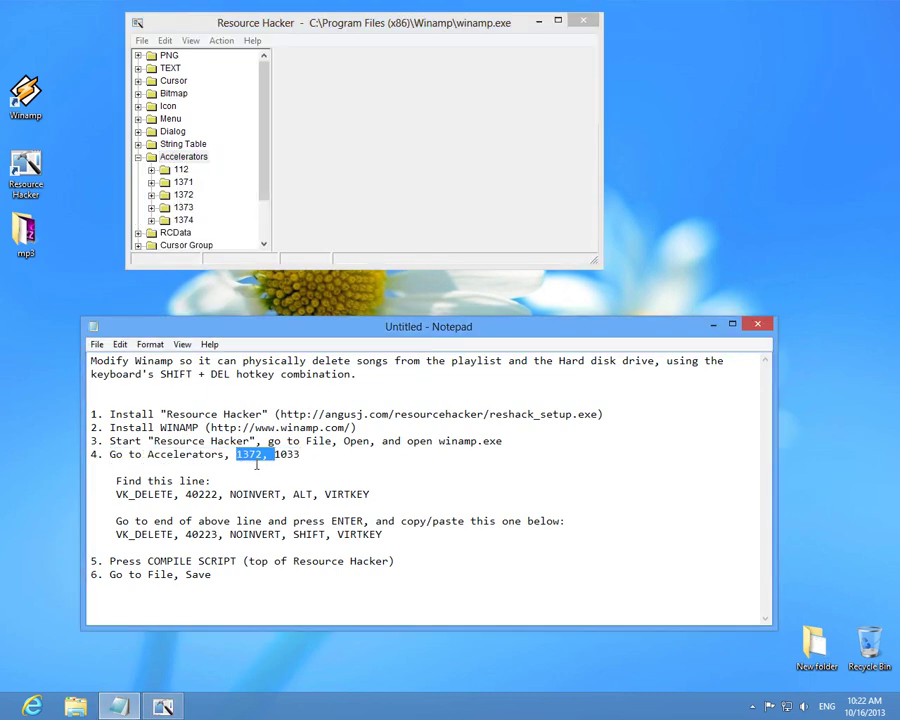
double_click(184, 194)
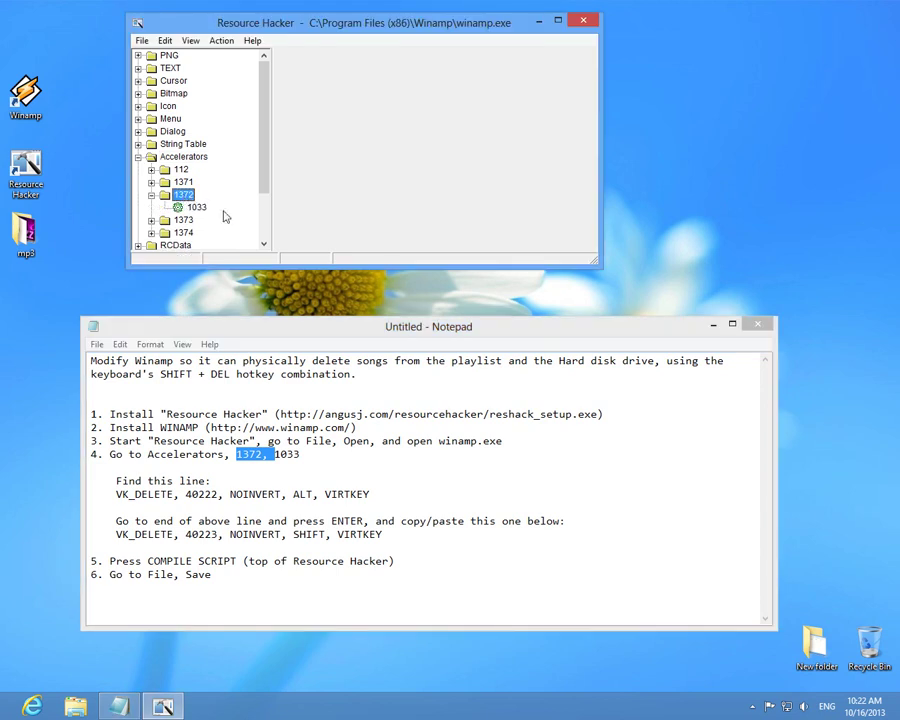
left_click(197, 207)
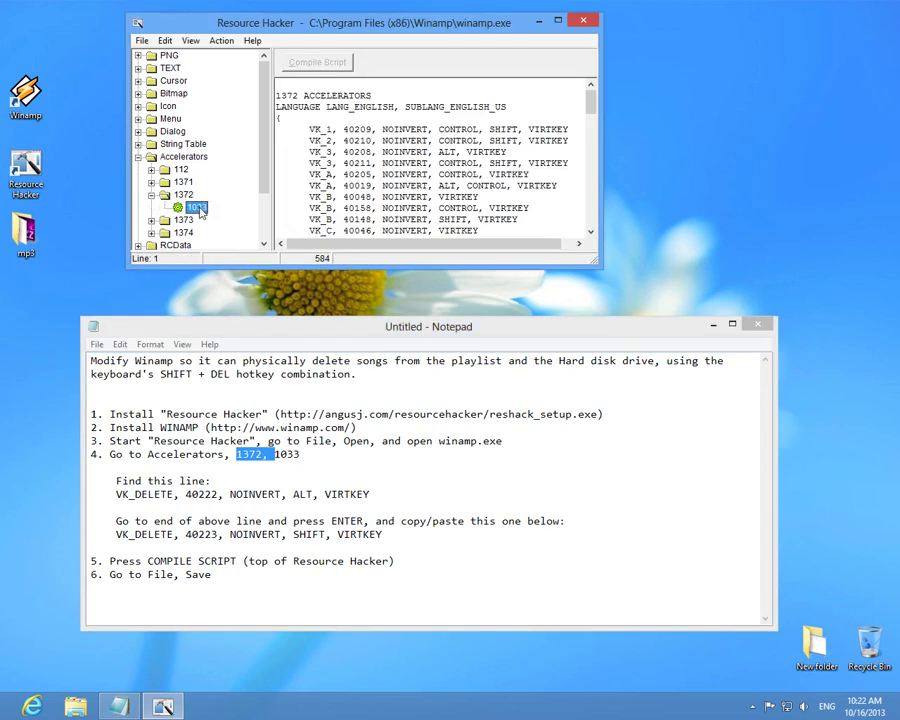
left_click_drag(601, 199, 766, 199)
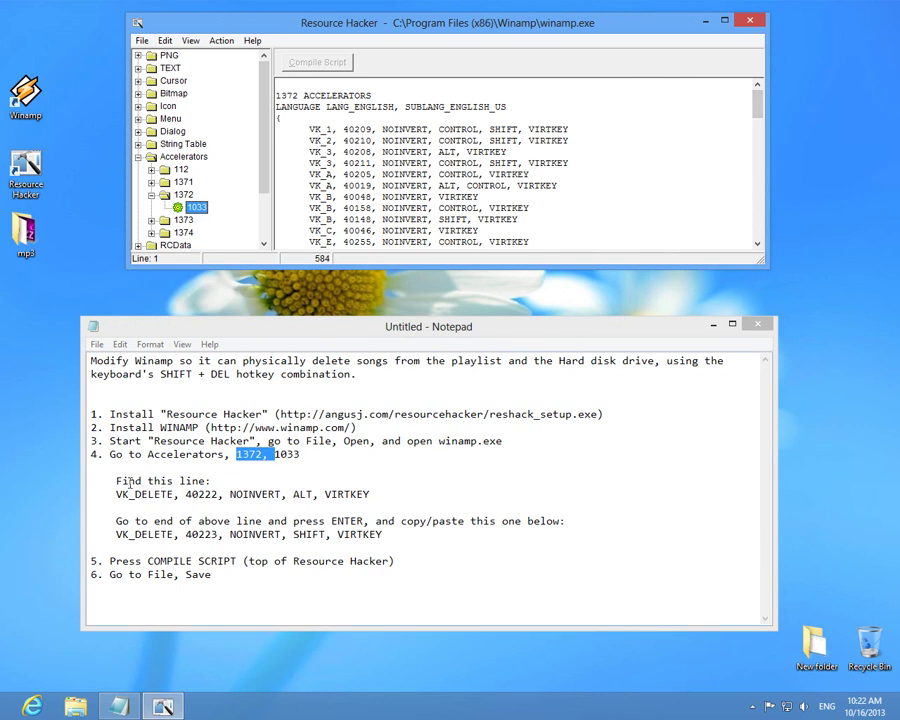
left_click_drag(116, 494, 221, 494)
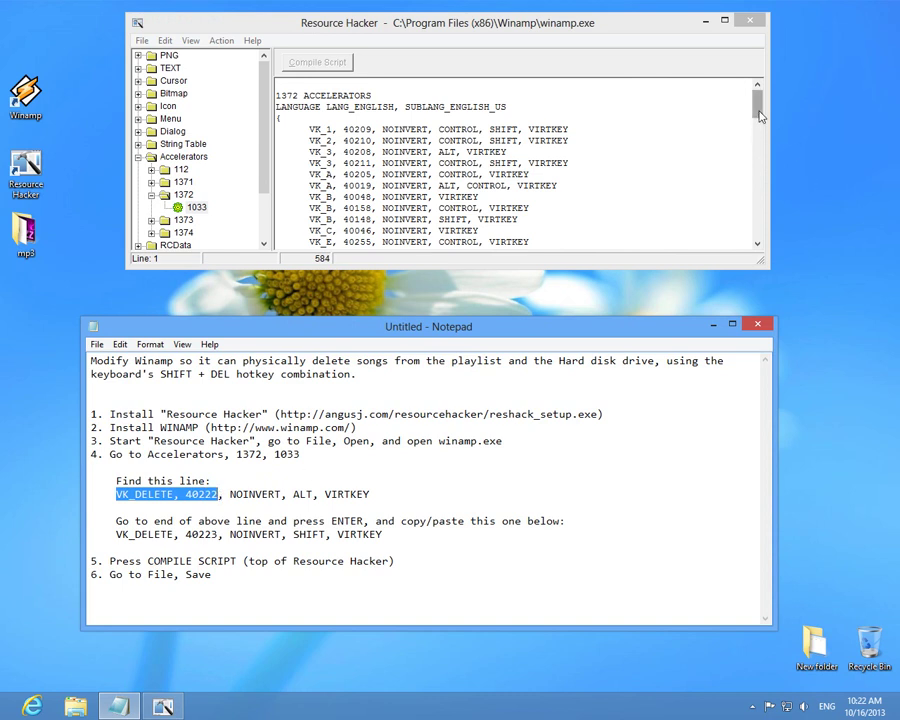
left_click_drag(758, 100, 758, 152)
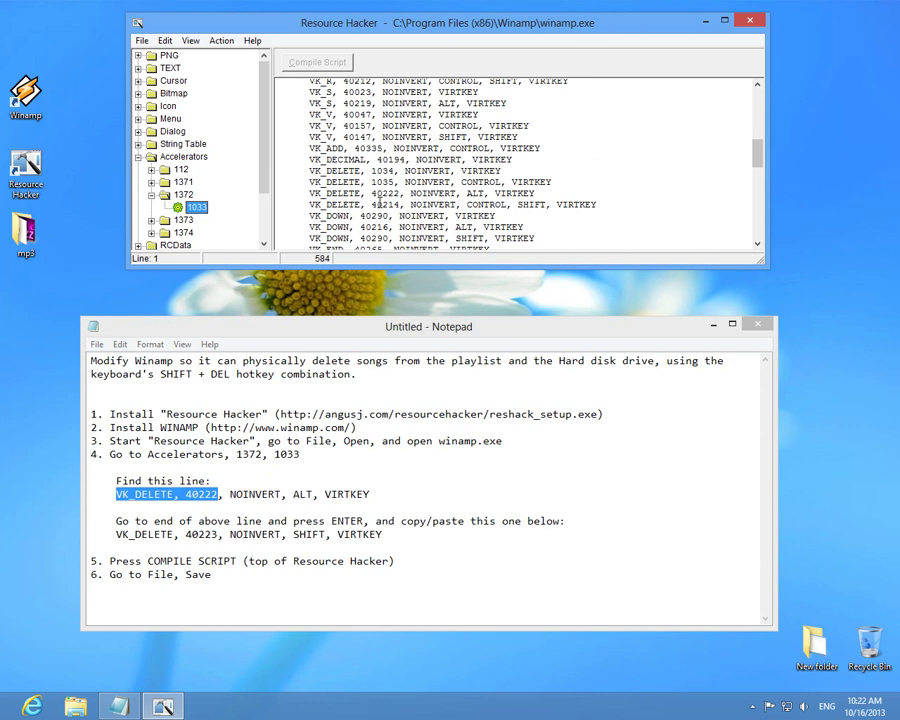
Insert a blank line below the VK_DELETE, 40222 ALT accelerator line
left_click(406, 194)
left_click_drag(371, 193, 406, 193)
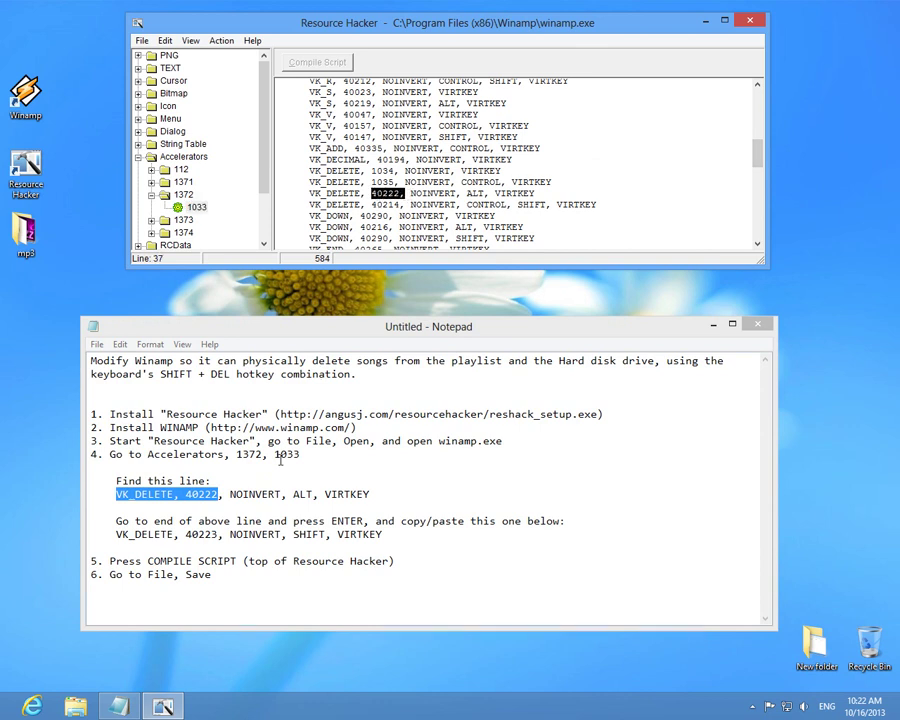
left_click(549, 191)
key("Return")
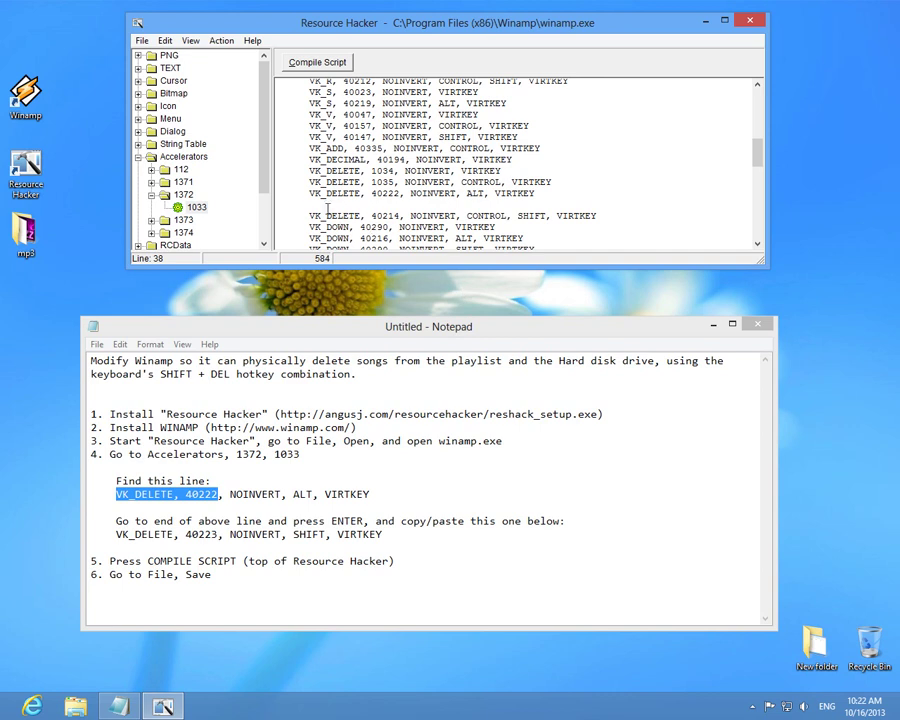
Copy the VK_DELETE, 40222 ALT line and paste it onto the blank line
left_click_drag(309, 193, 536, 195)
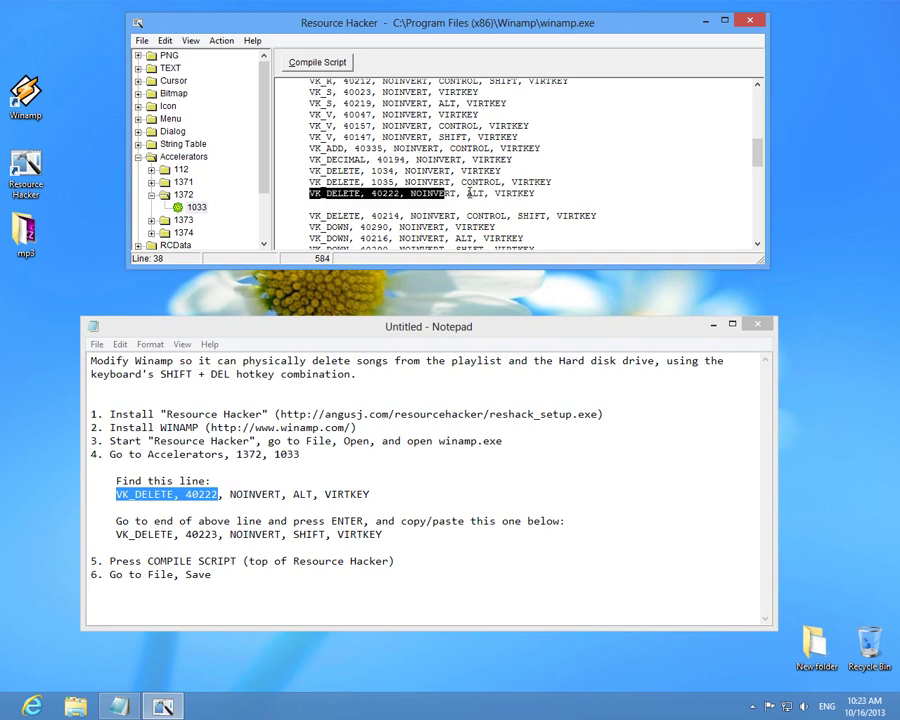
right_click(424, 197)
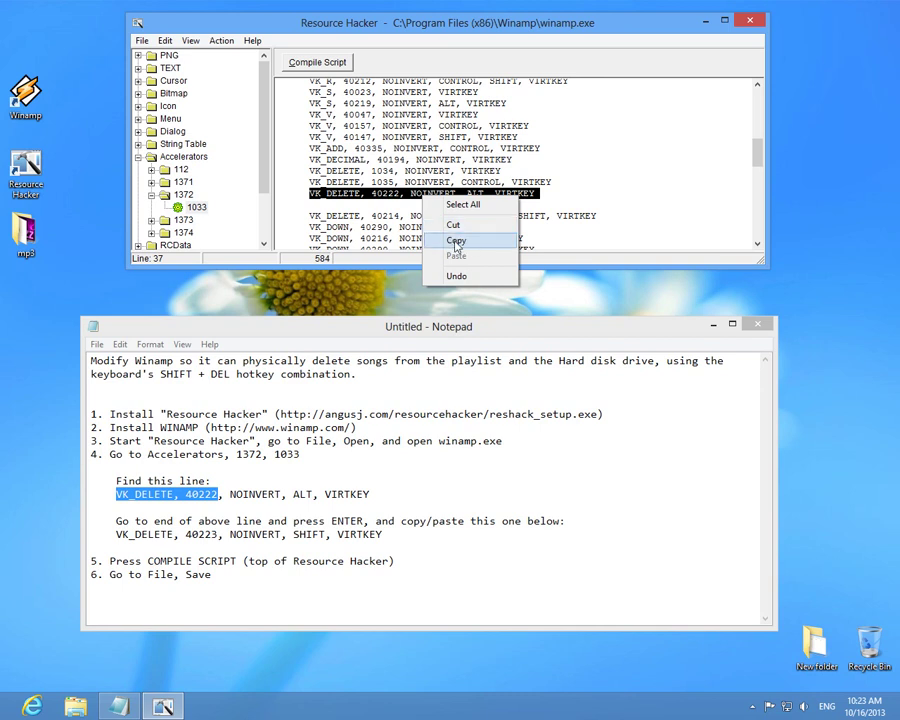
left_click(458, 240)
left_click(330, 207)
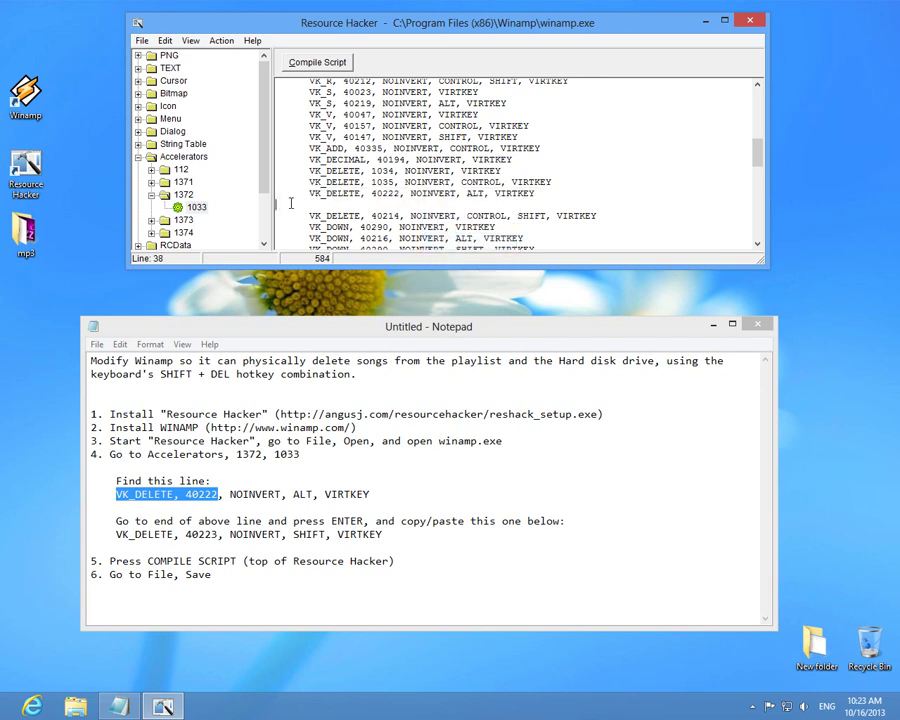
right_click(286, 204)
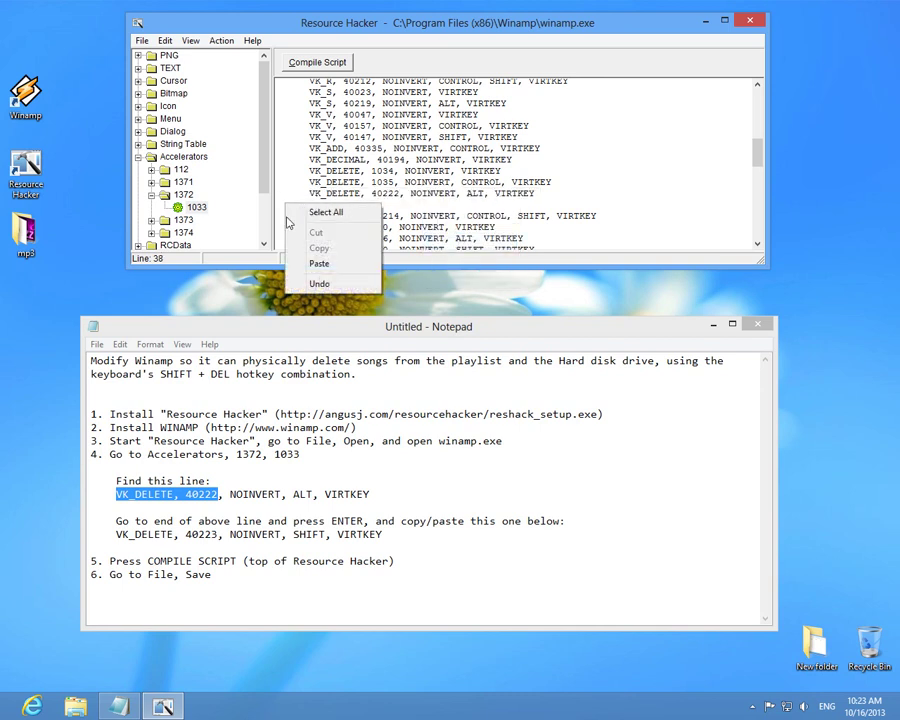
left_click(322, 264)
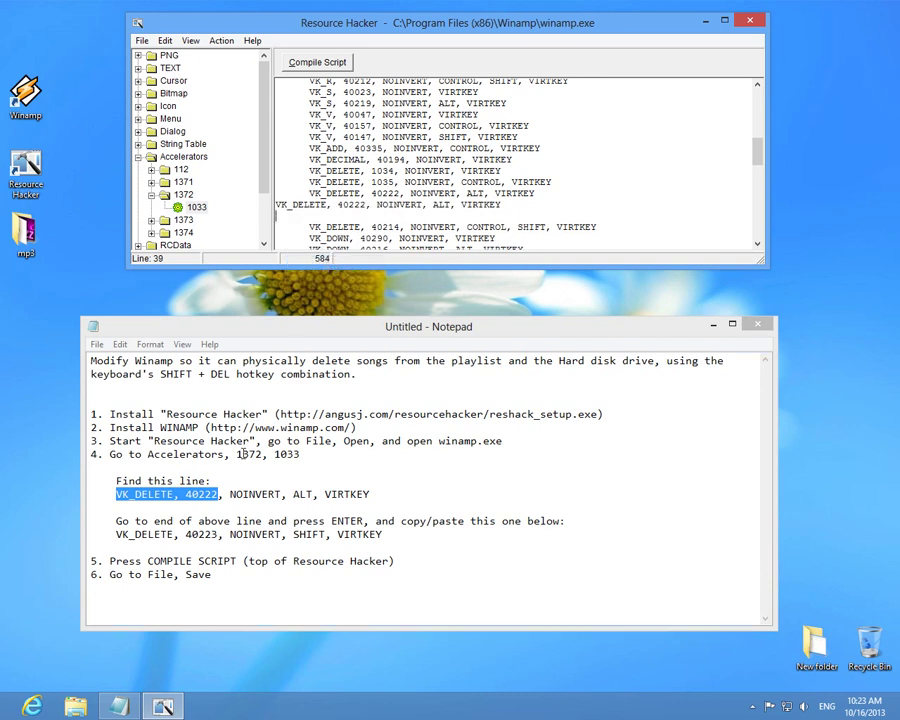
Edit the pasted line to ID 40223 and replace ALT with shift
left_click_drag(116, 534, 398, 534)
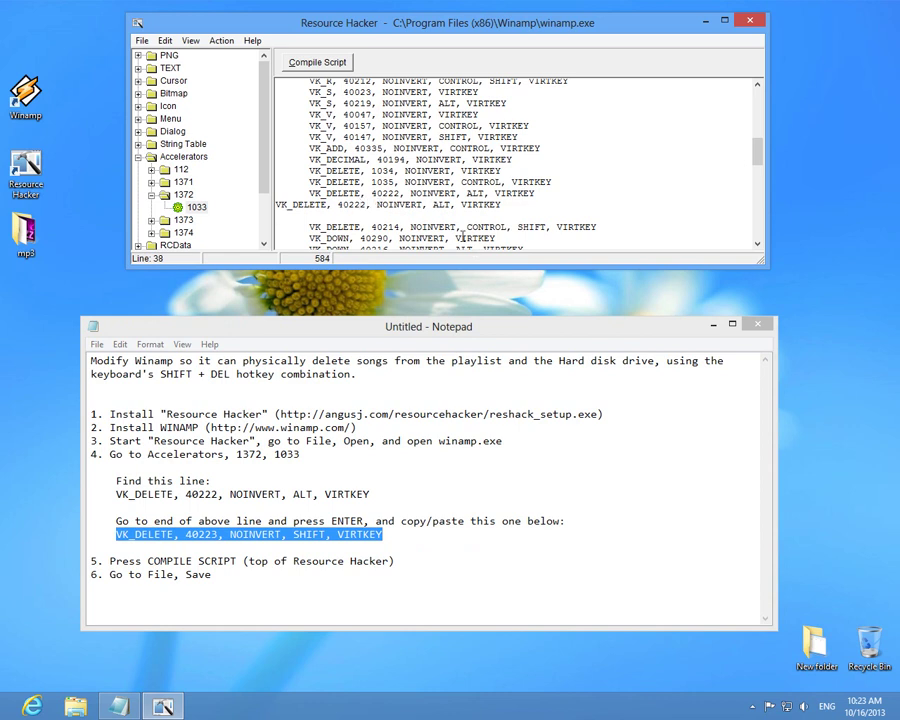
key("BackSpace")
type("3")
left_click(217, 535)
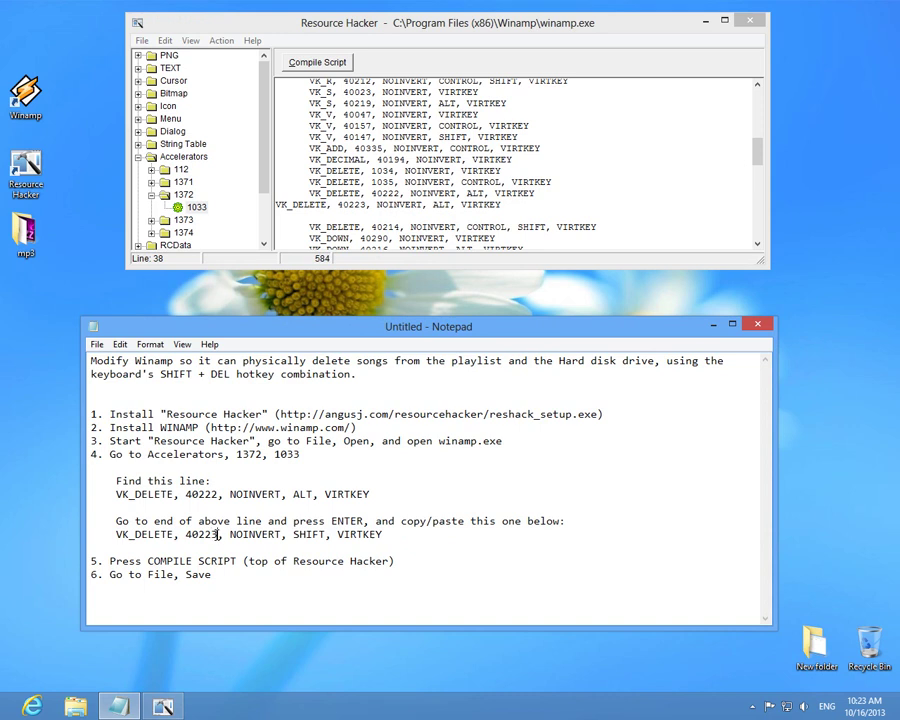
double_click(441, 204)
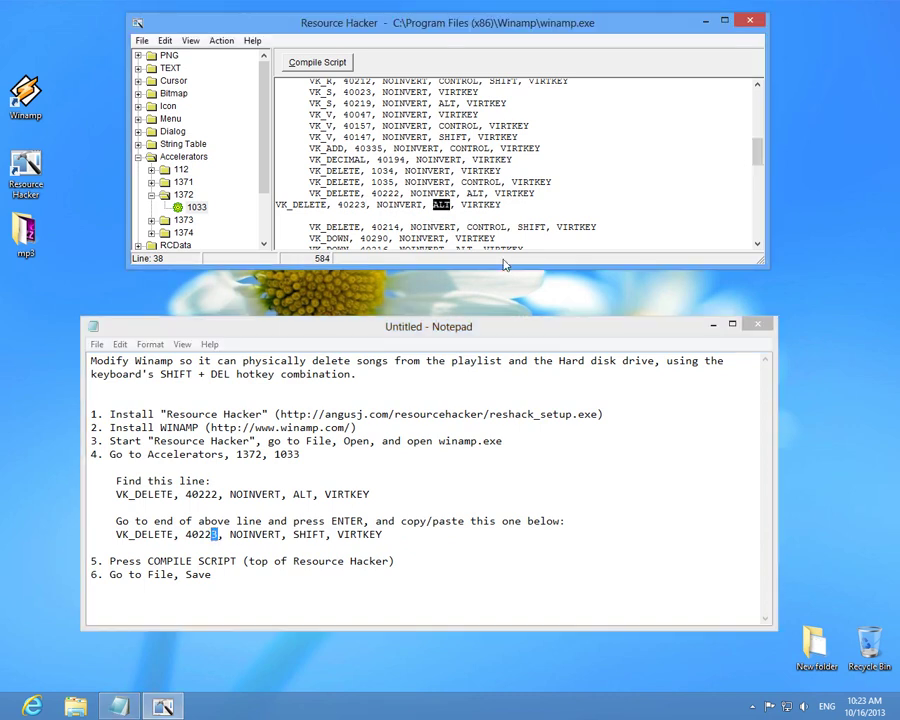
type("shift")
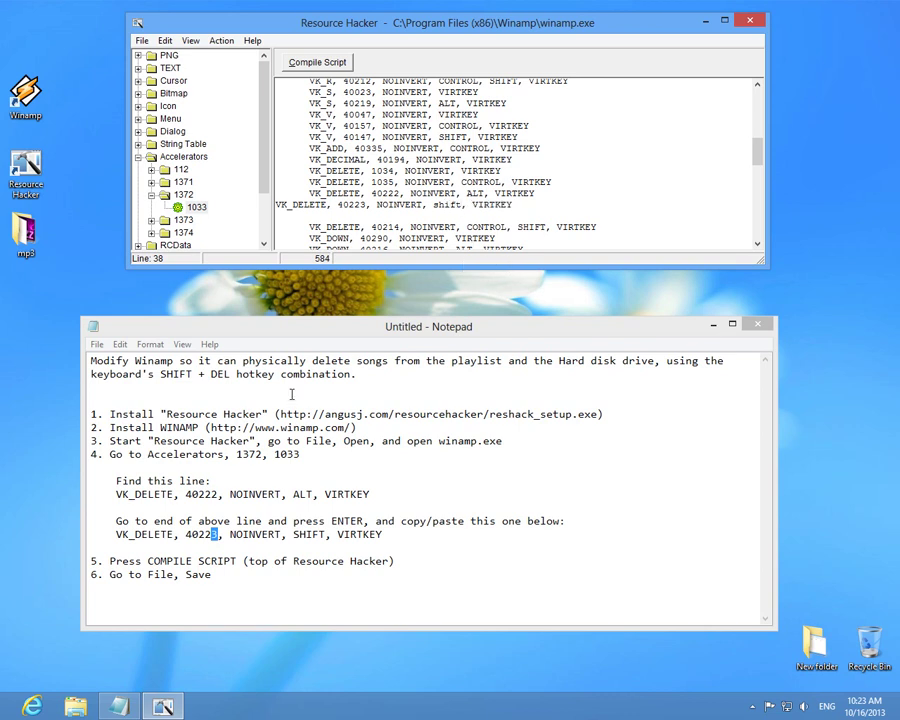
left_click_drag(148, 561, 236, 561)
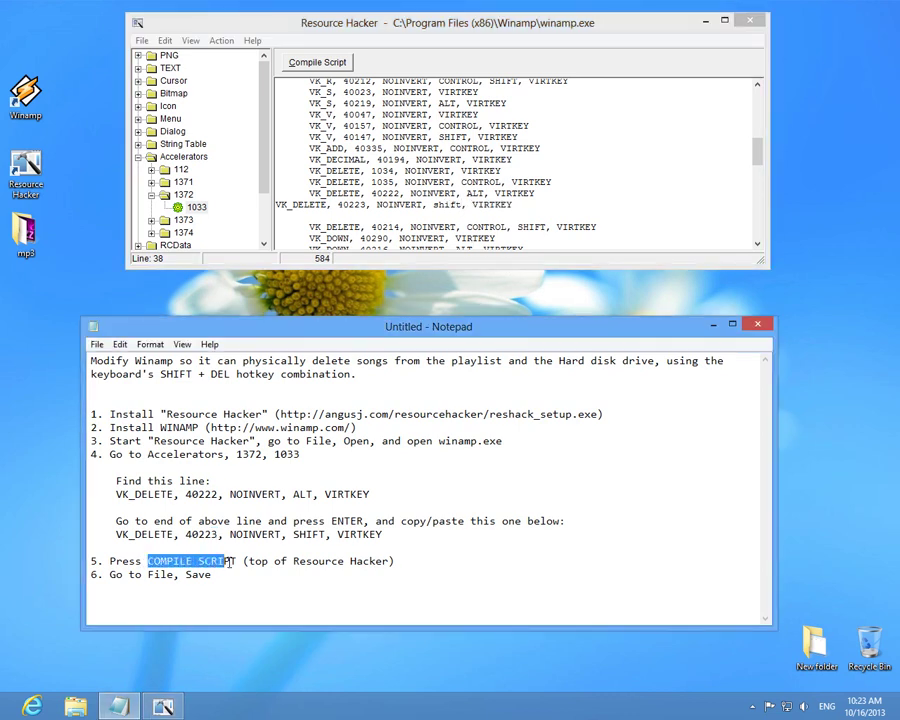
Compile the script, verify the VK_DELETE 40223 SHIFT entry, and save winamp.exe
left_click(317, 62)
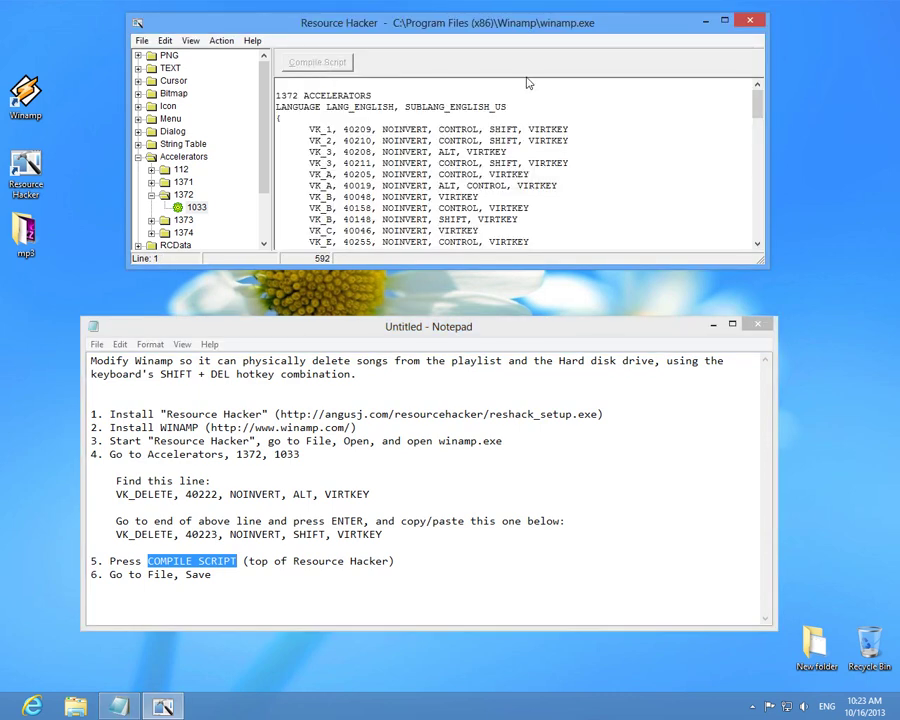
mouse_move(757, 105)
left_mouse_down()
mouse_move(757, 181)
mouse_move(757, 165)
left_mouse_up()
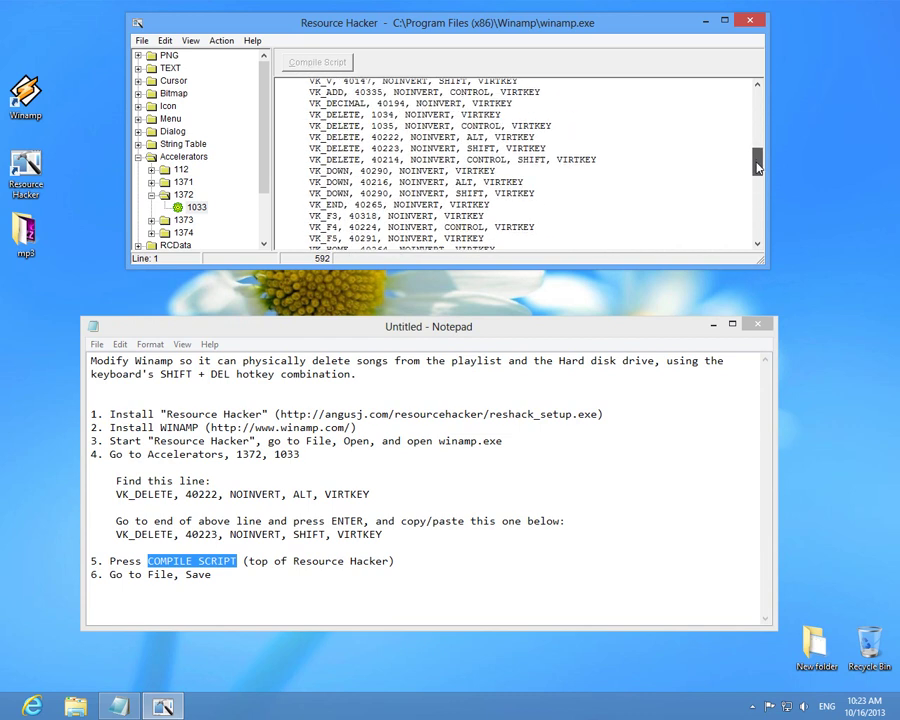
left_click_drag(412, 148, 548, 148)
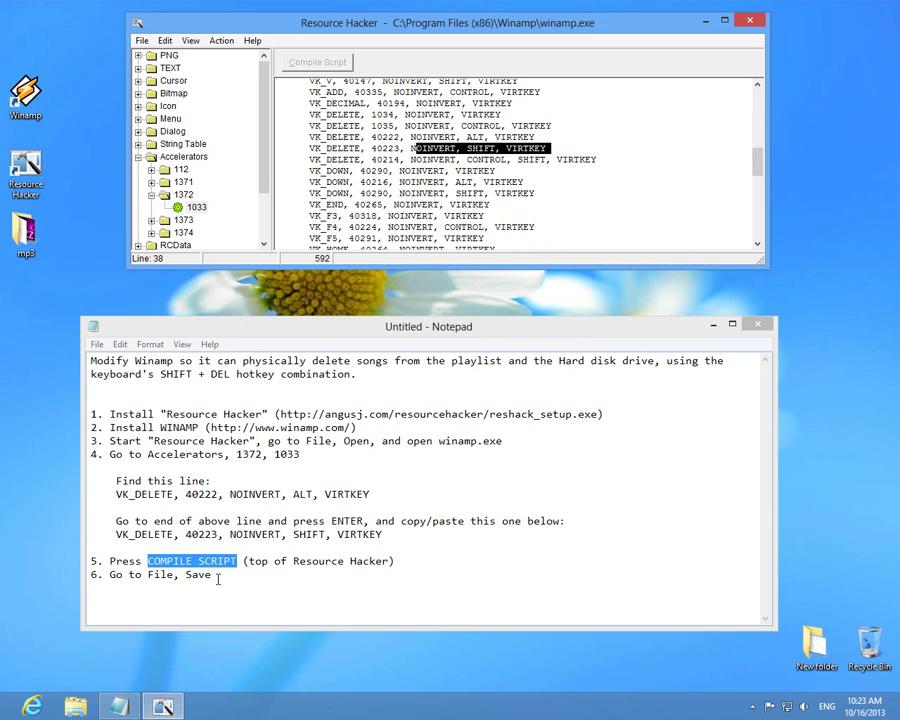
left_click_drag(212, 575, 148, 575)
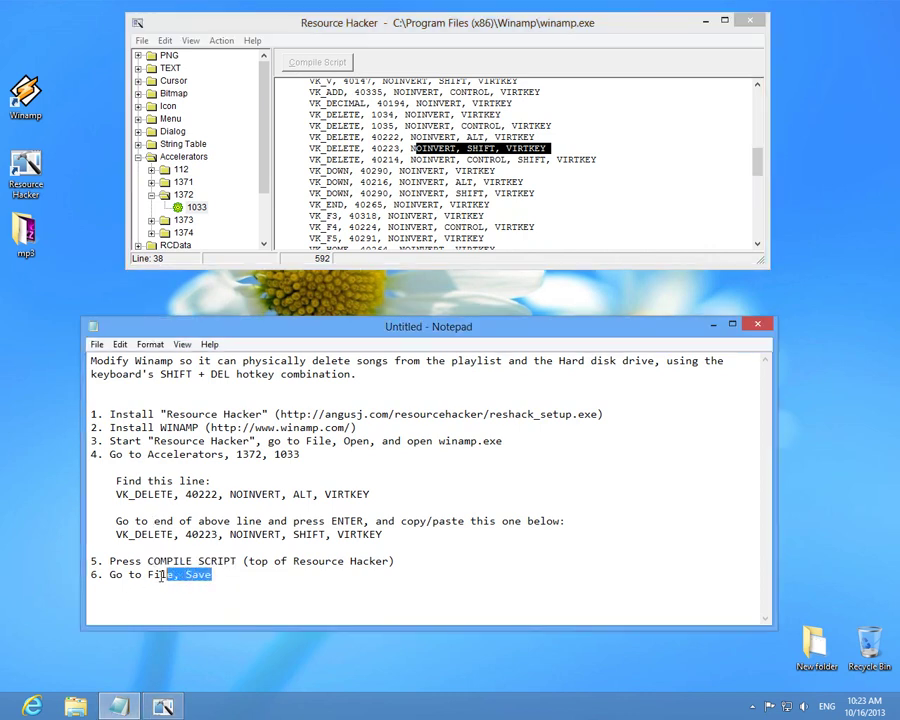
left_click(142, 40)
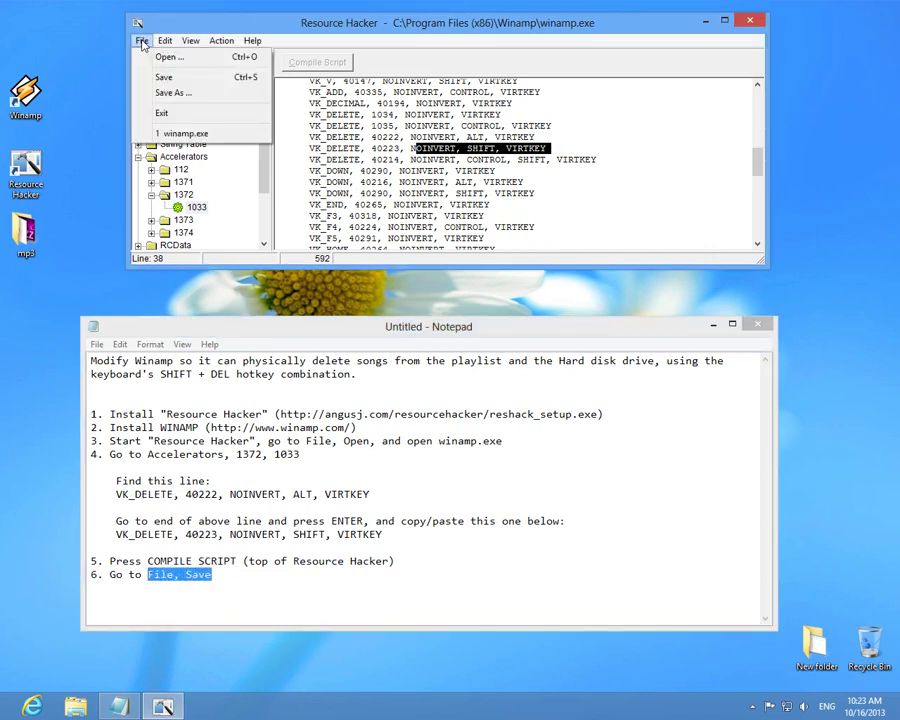
left_click(185, 77)
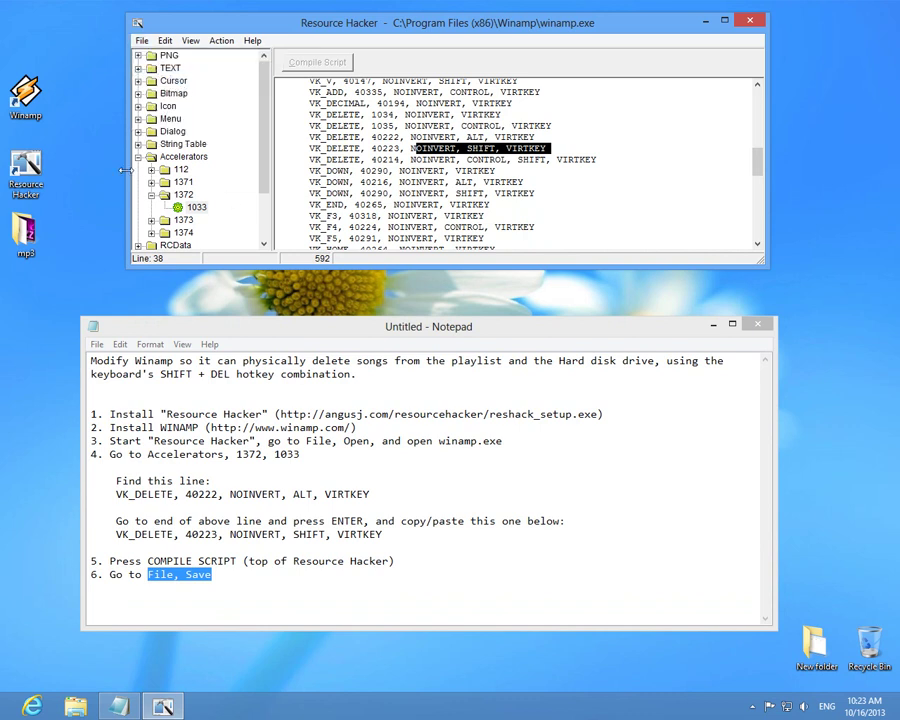
Open Winamp's install folder, check the winamp_original.exe backup, close Properties, and launch Winamp
right_click(25, 92)
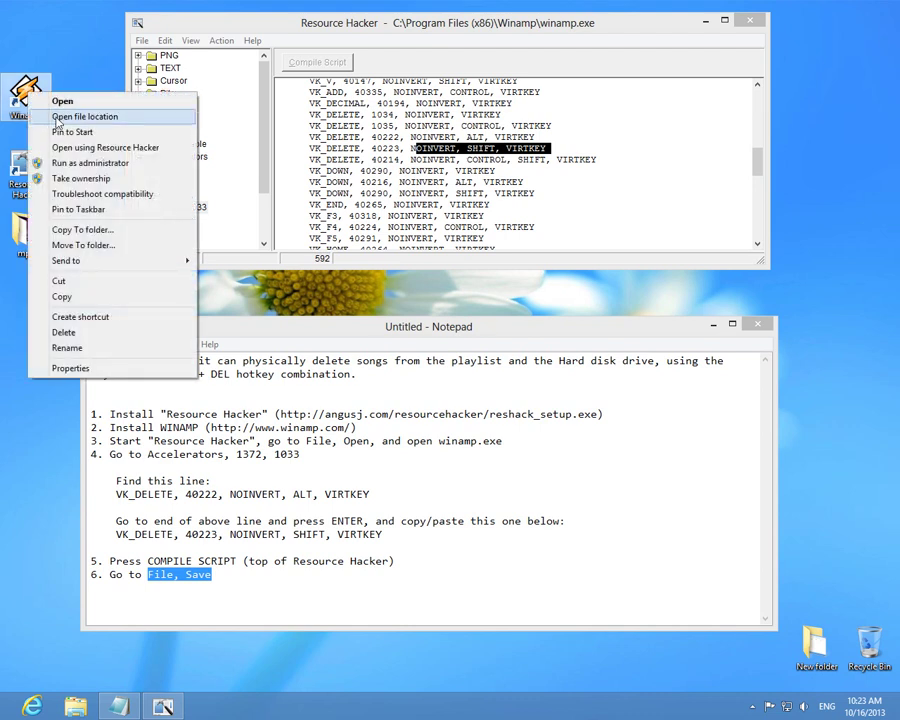
left_click(93, 370)
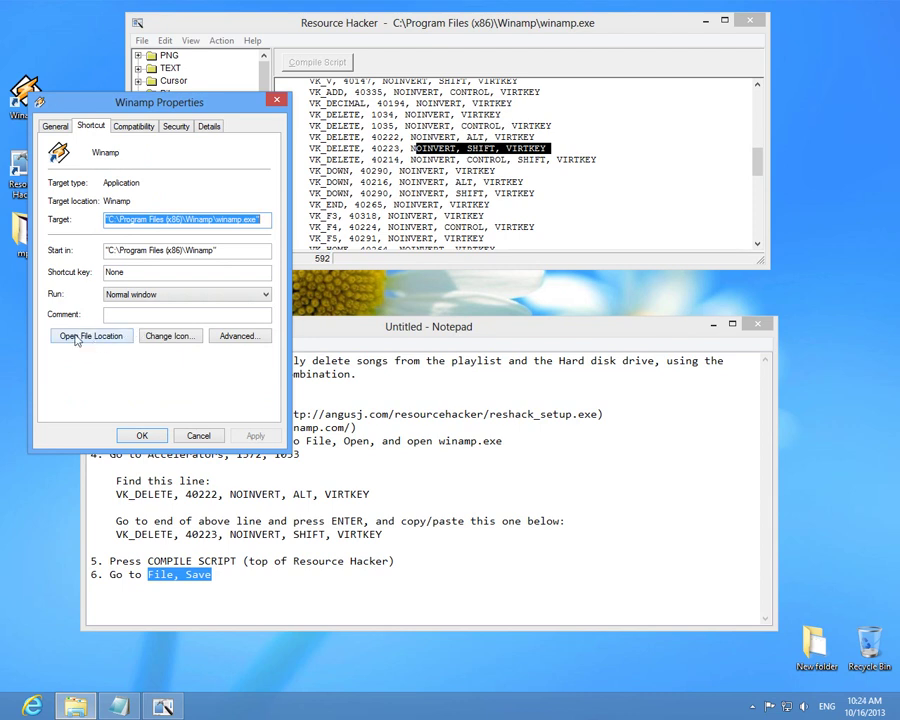
left_click(91, 336)
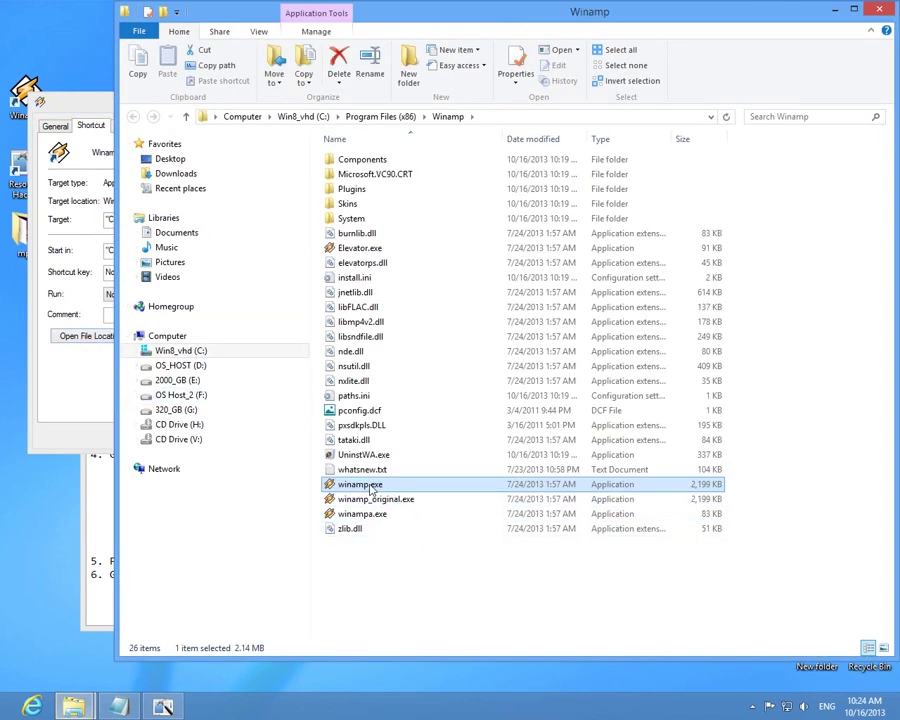
mouse_move(360, 485)
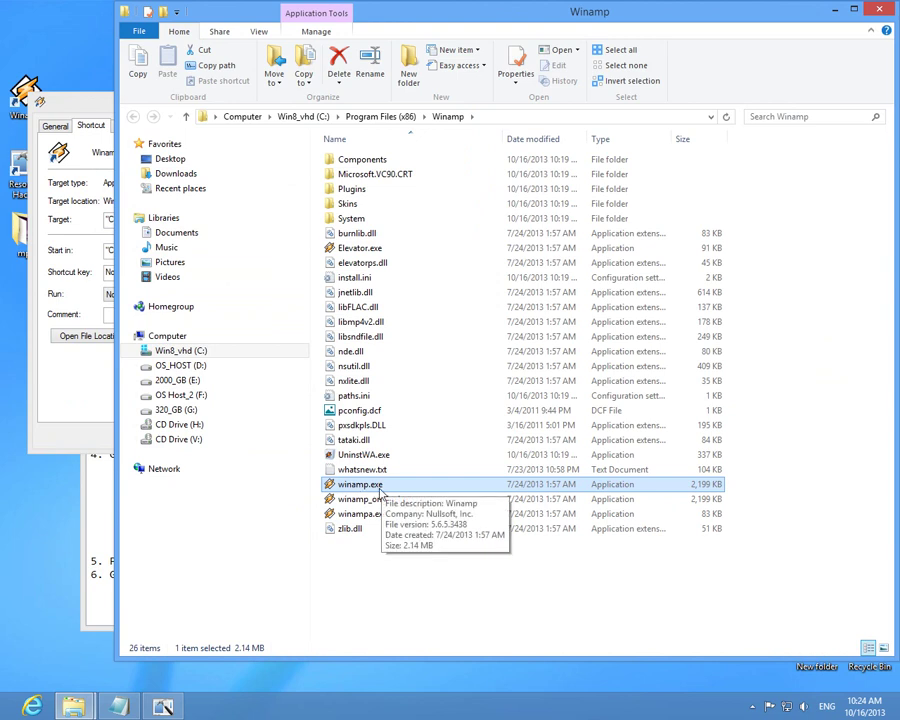
left_click(375, 499)
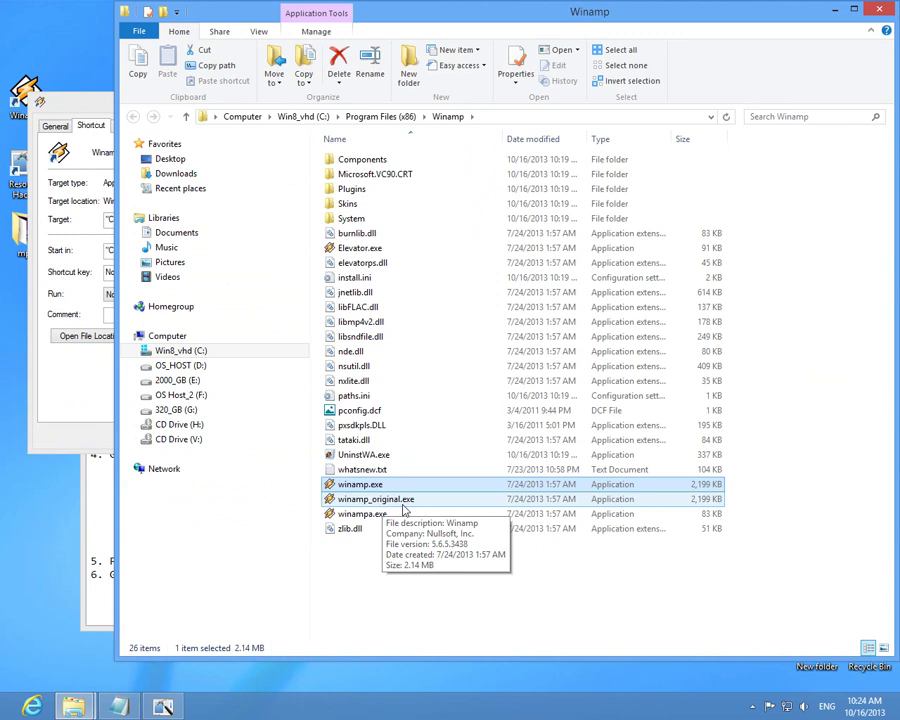
left_click(75, 128)
left_click(203, 436)
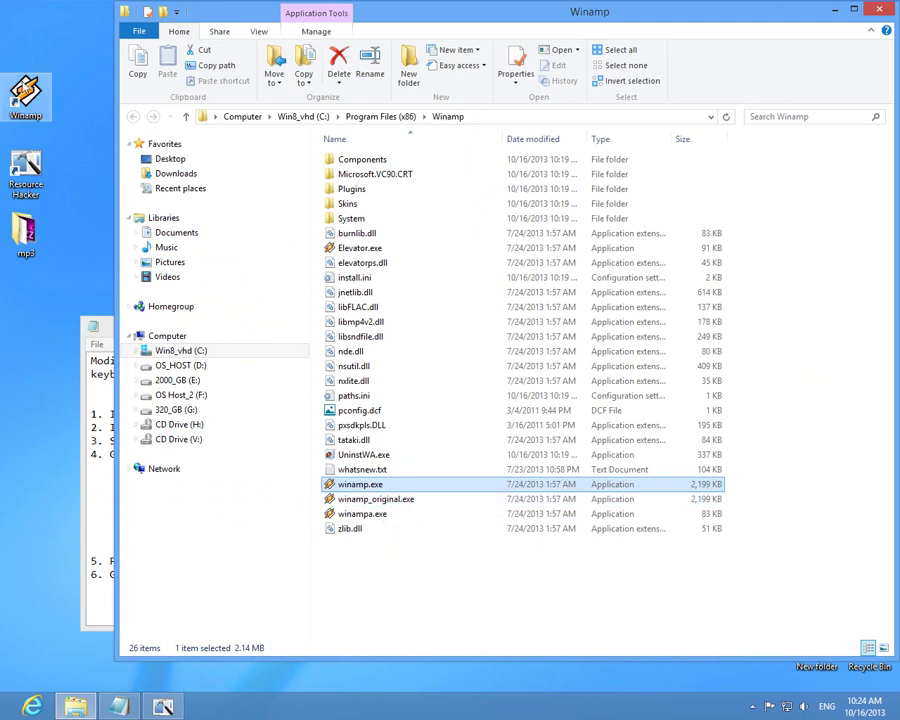
double_click(25, 95)
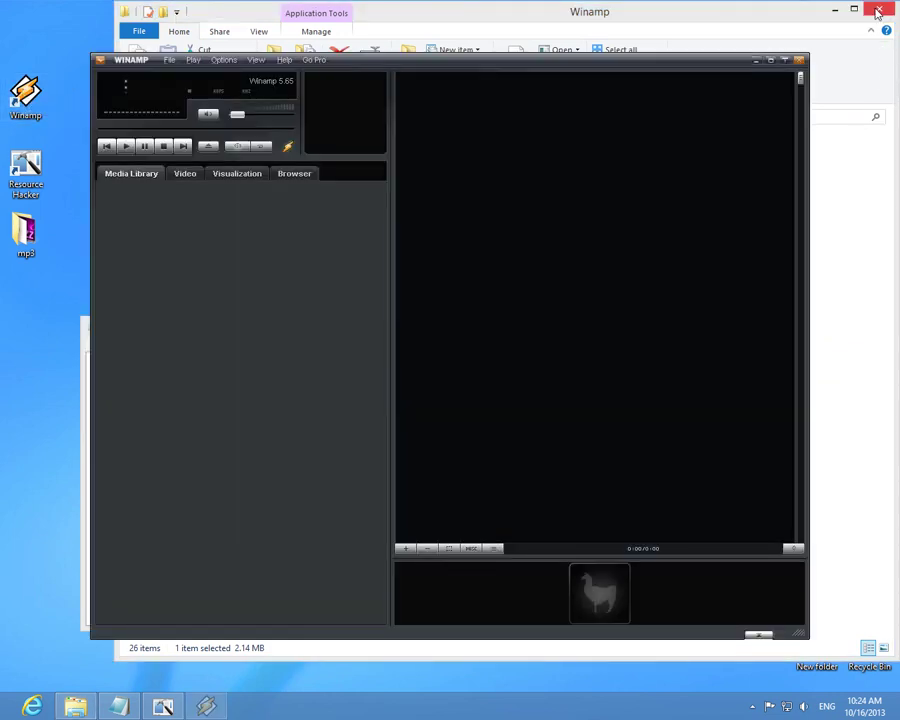
Close the Winamp folder and Resource Hacker, and reposition the Winamp window
left_click(877, 18)
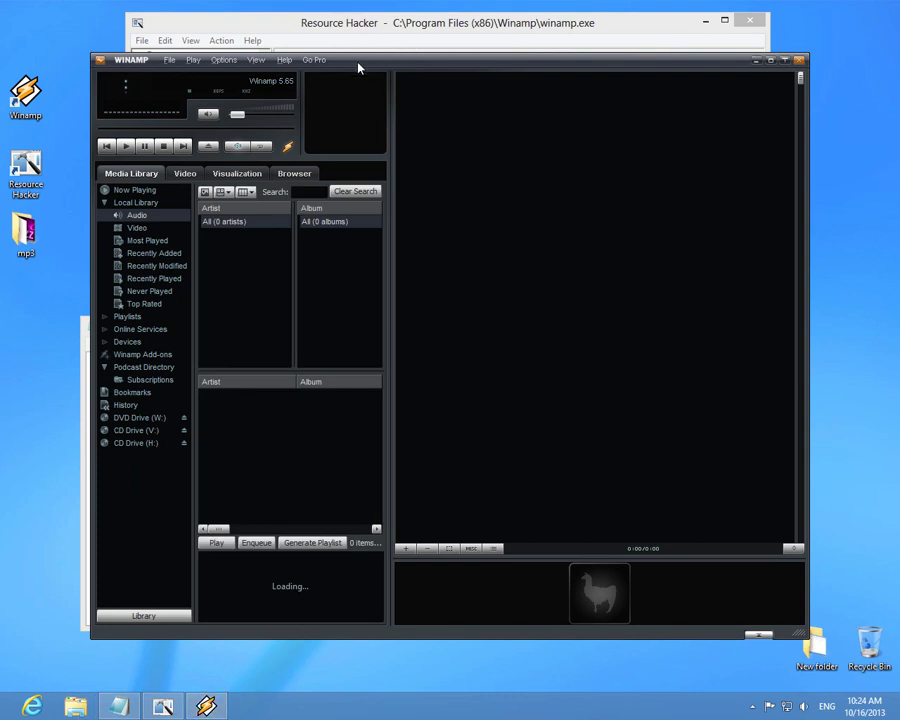
left_click_drag(358, 62, 389, 168)
left_click(708, 24)
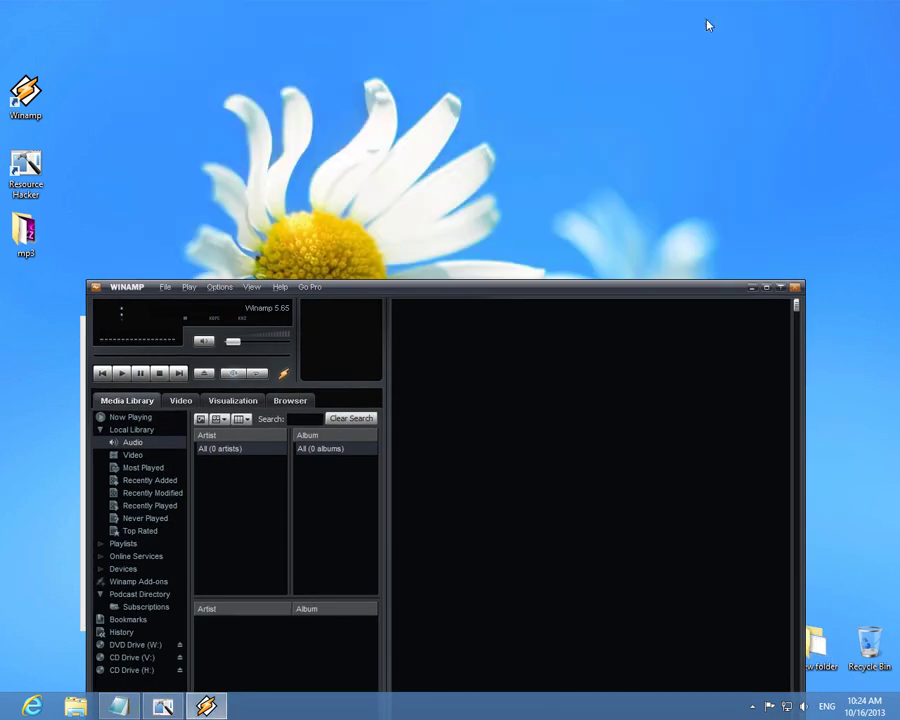
left_click_drag(345, 291, 341, 75)
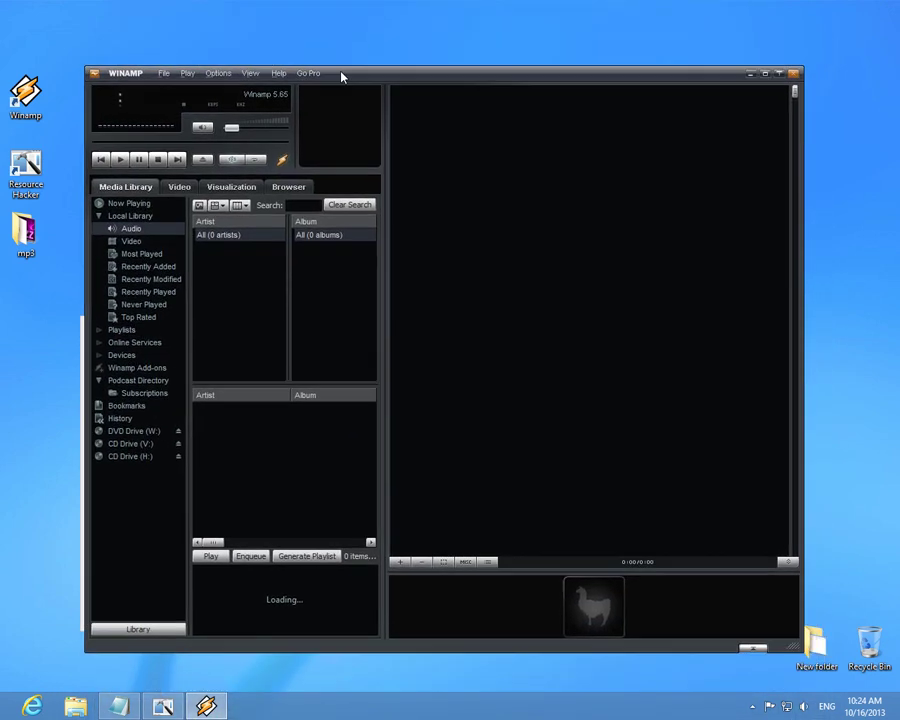
Add the mp3 folder's songs to the playlist and delete ST18
left_click_drag(26, 232, 510, 190)
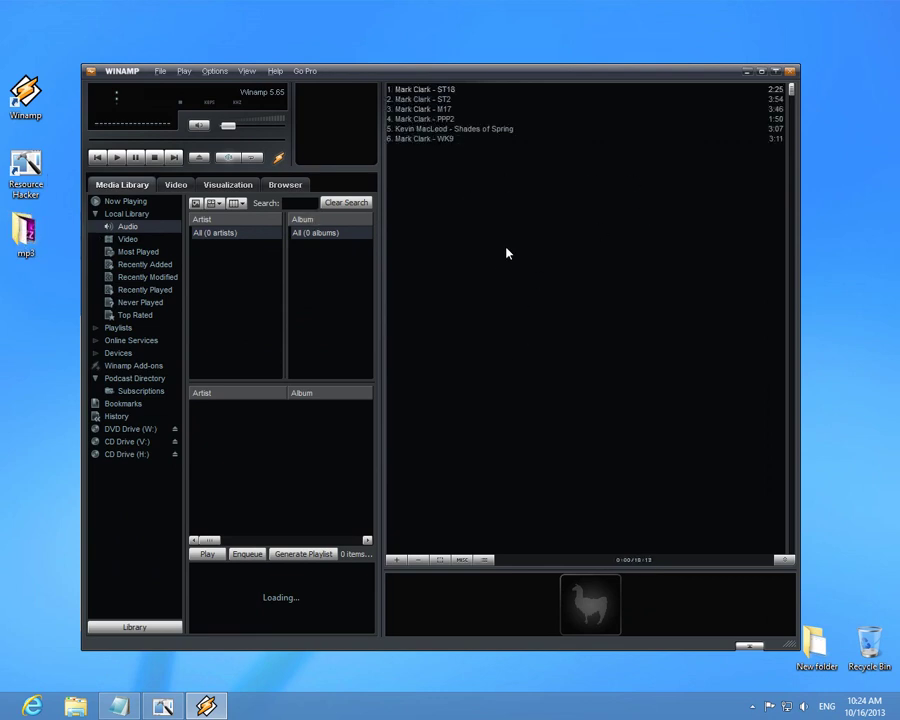
left_click(449, 93)
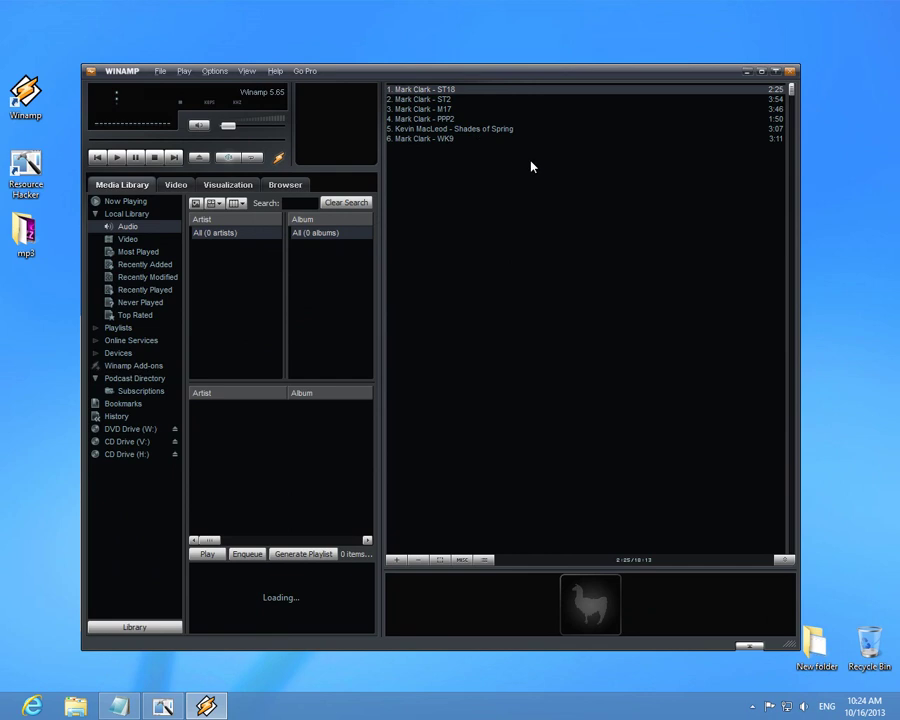
key("Delete")
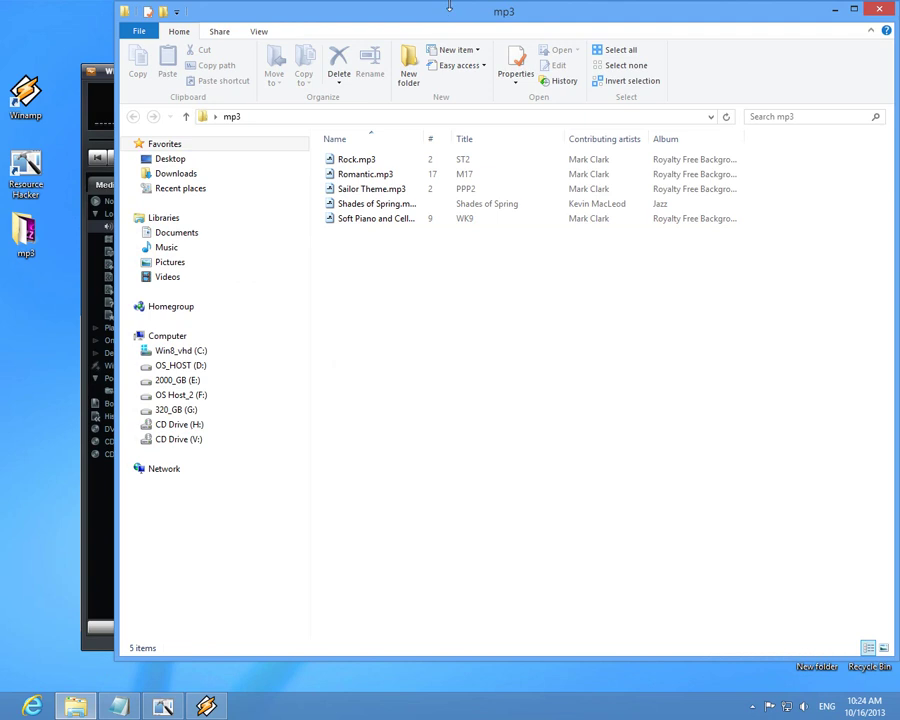
Arrange the Winamp player above the mp3 folder window
left_click_drag(449, 8, 356, 426)
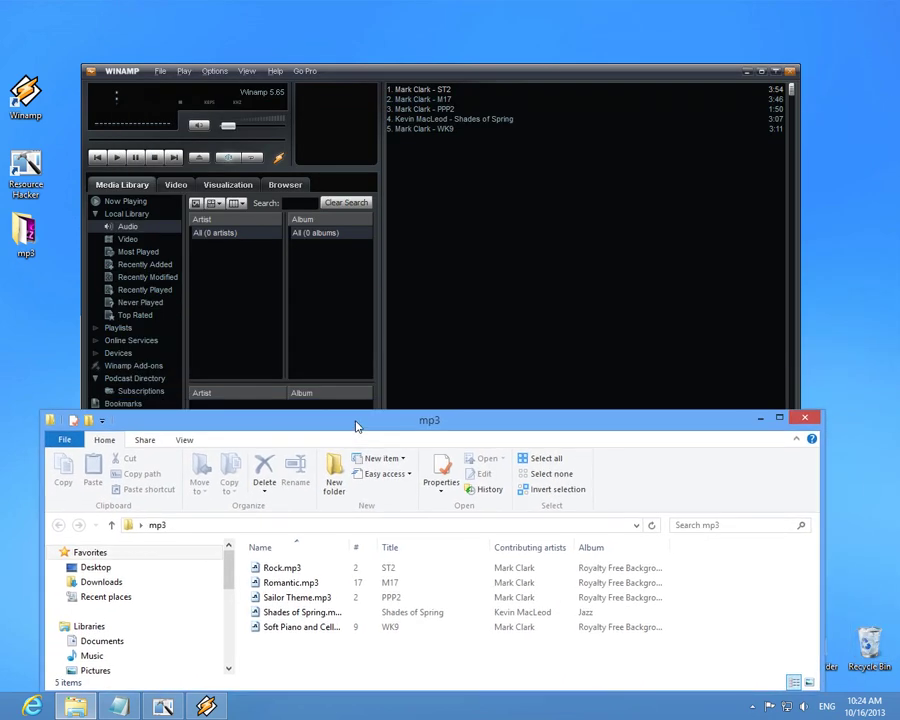
left_click_drag(398, 72, 404, 20)
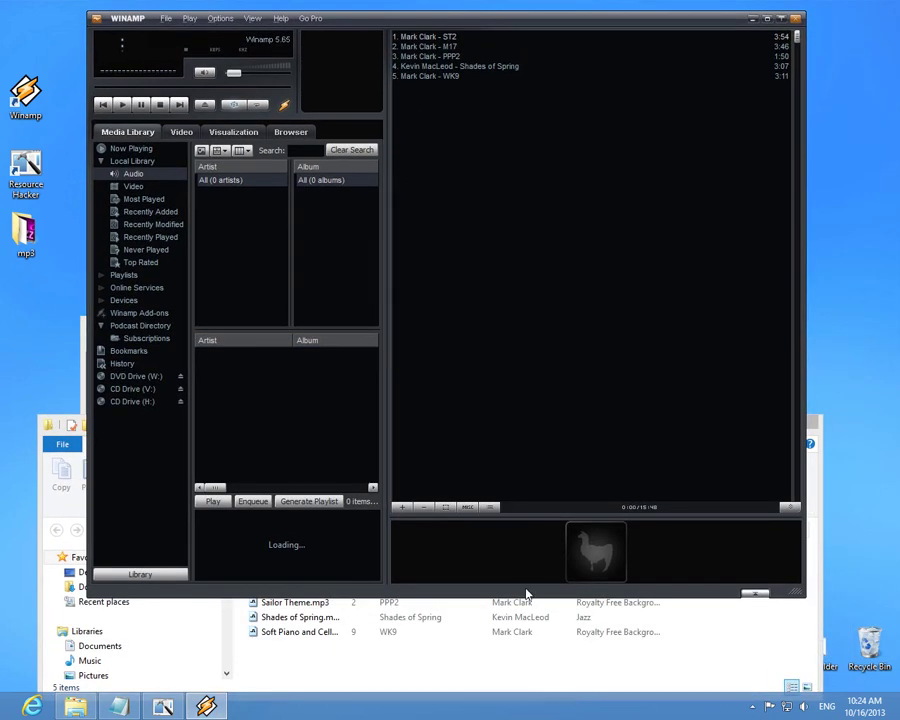
left_click(520, 602)
left_click(541, 400)
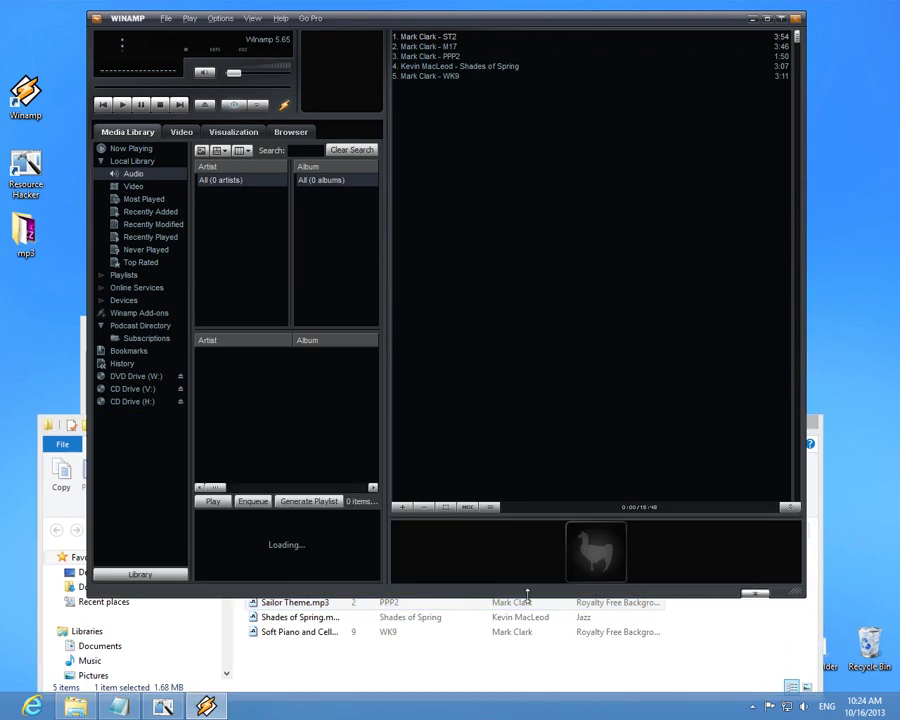
left_click_drag(535, 367, 535, 365)
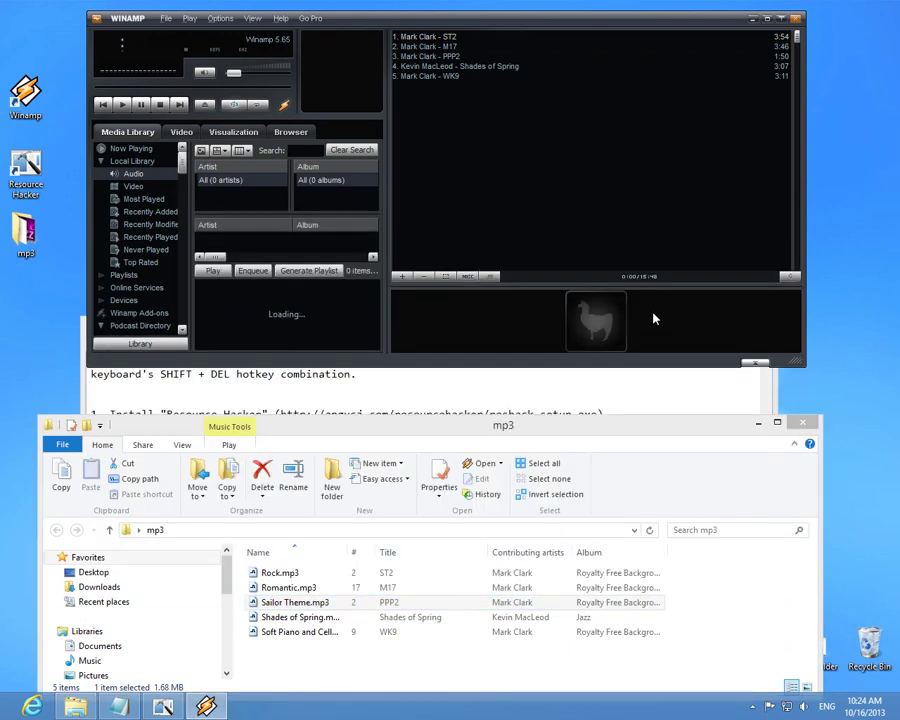
Delete ST2 with Shift+Del and start playing M17
left_click(456, 37)
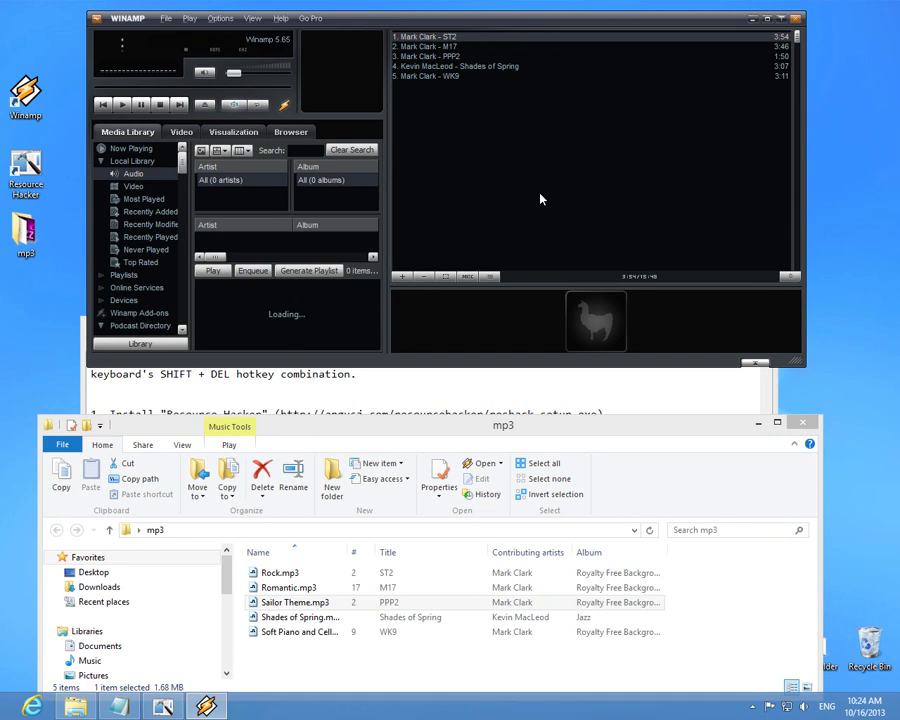
key("shift+Delete")
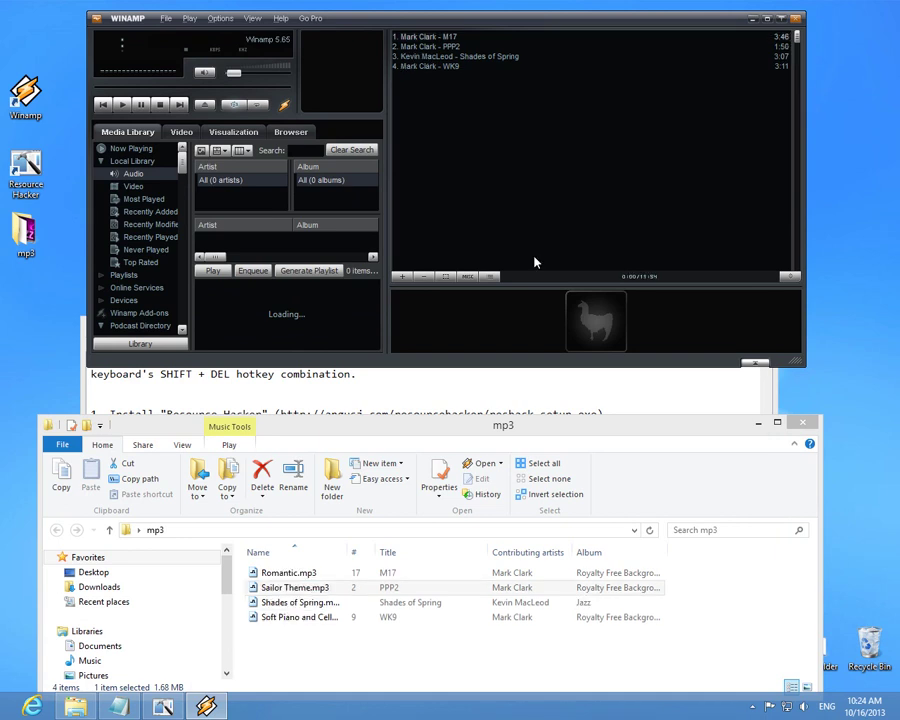
left_click(290, 645)
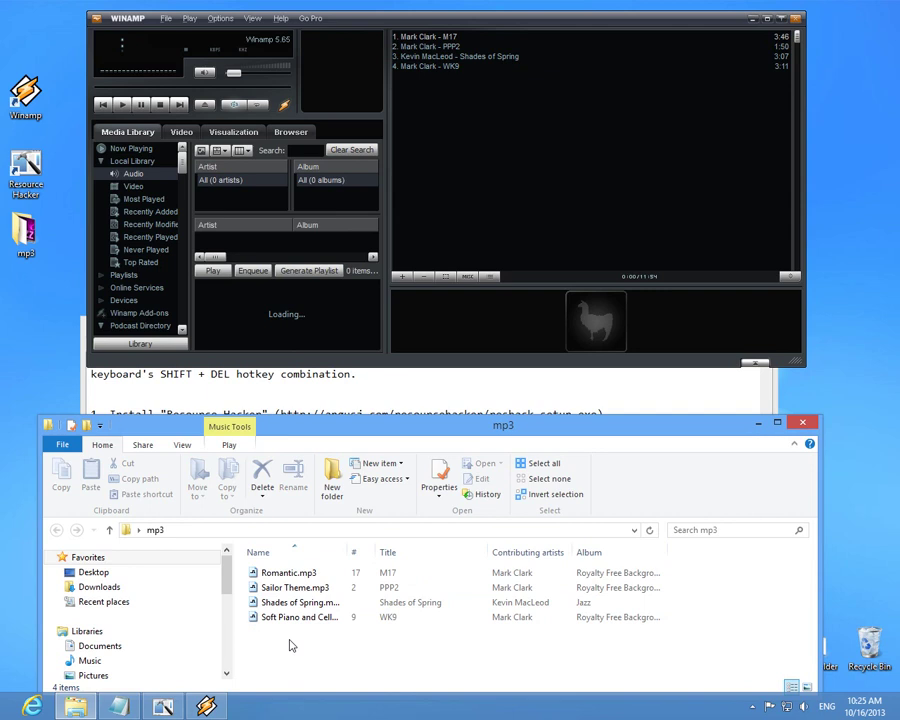
double_click(443, 38)
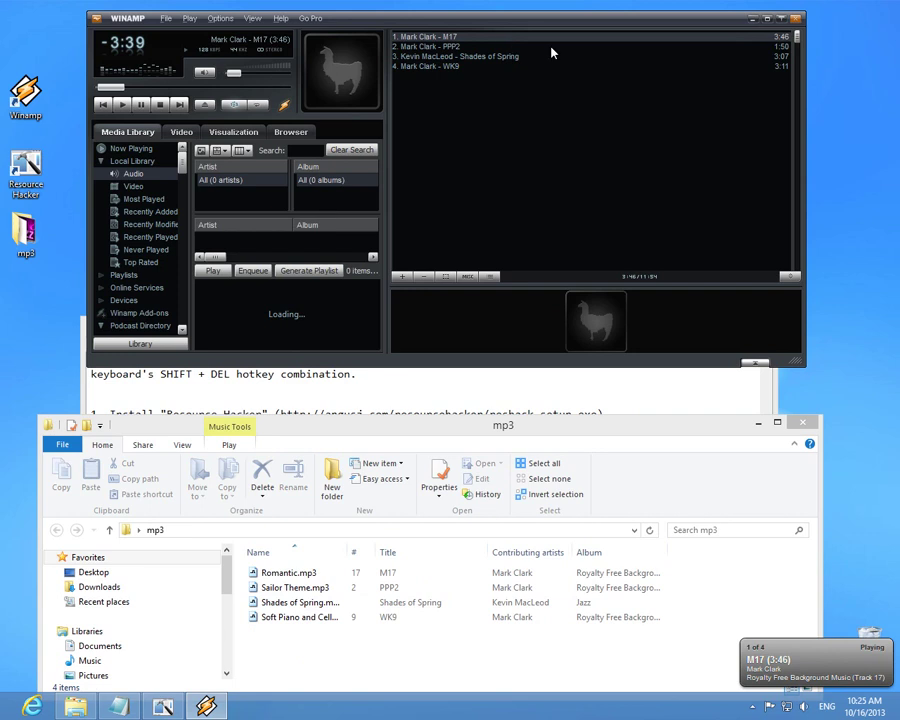
Delete the playing M17 track (Romantic.mp3) after skipping playback to the next track
key("shift+Delete")
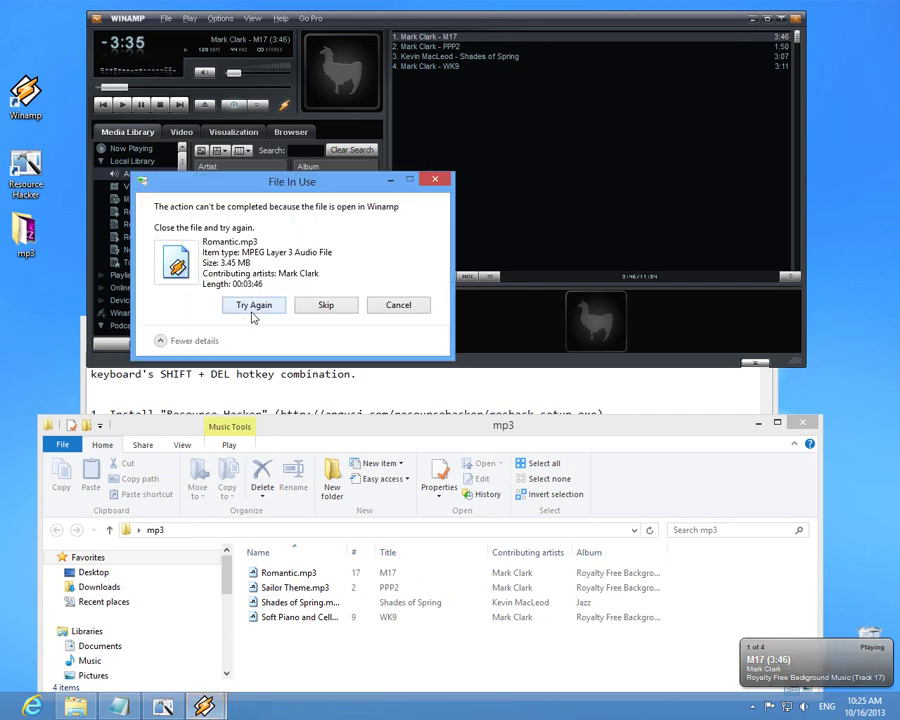
left_click(180, 104)
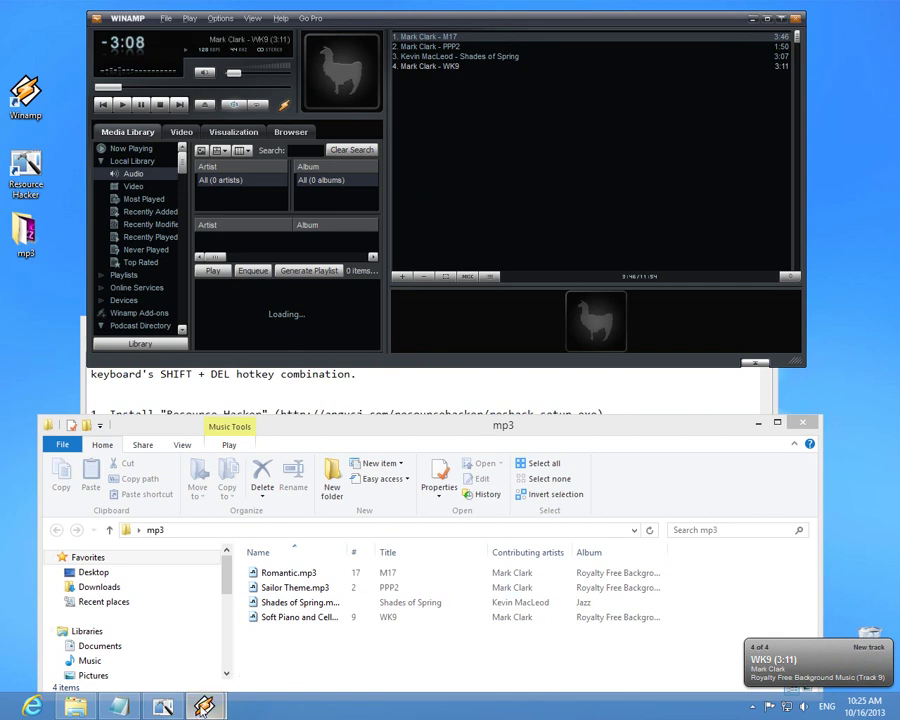
left_click(270, 630)
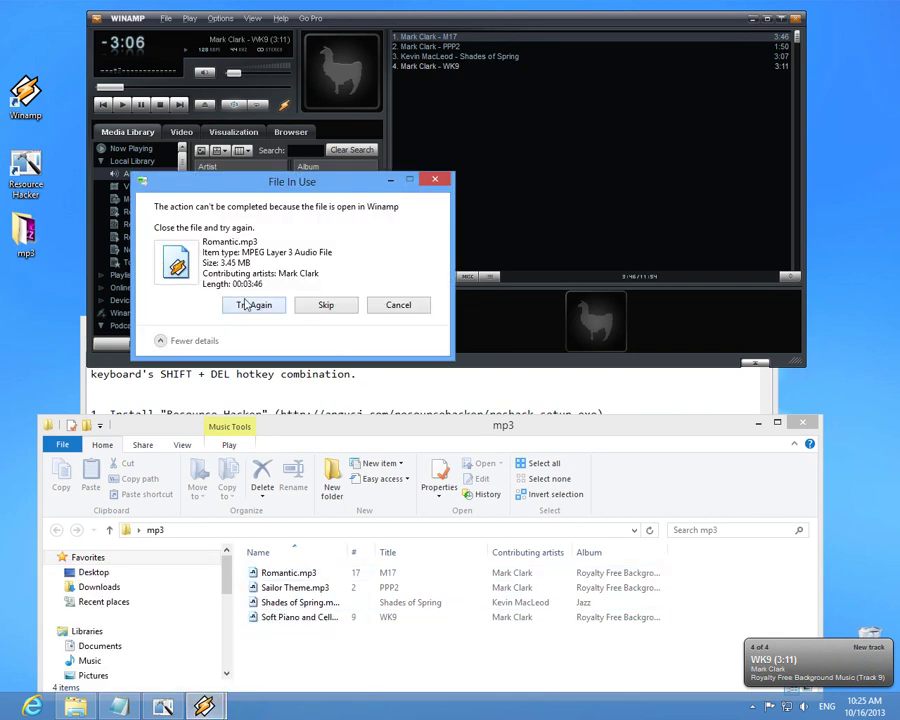
left_click(255, 305)
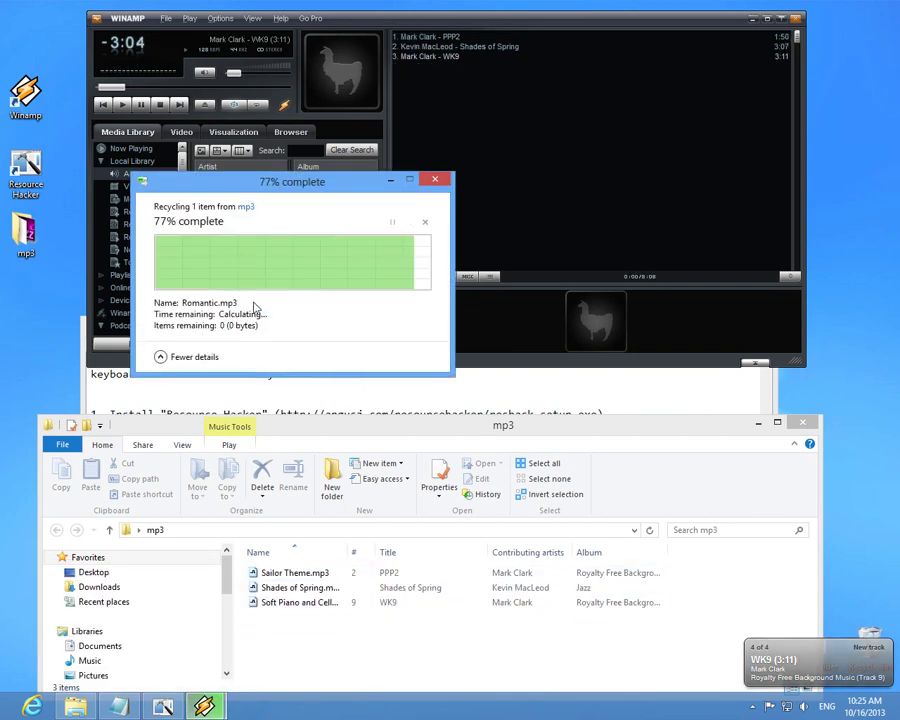
Delete the playing WK9 track (Soft Piano and Cello.mp3) after skipping ahead
left_click(593, 130)
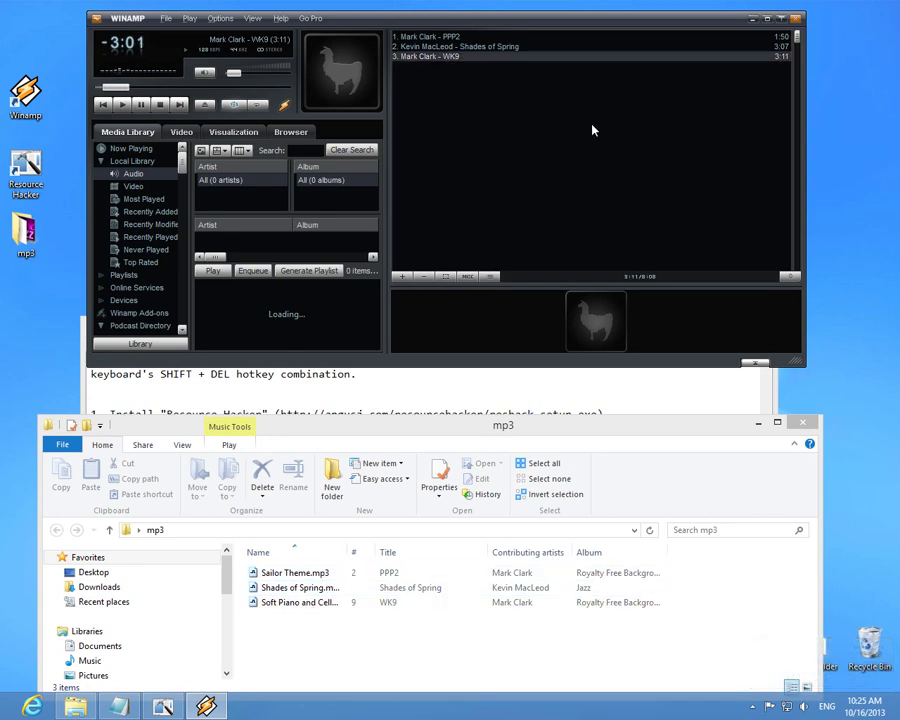
key("shift+Delete")
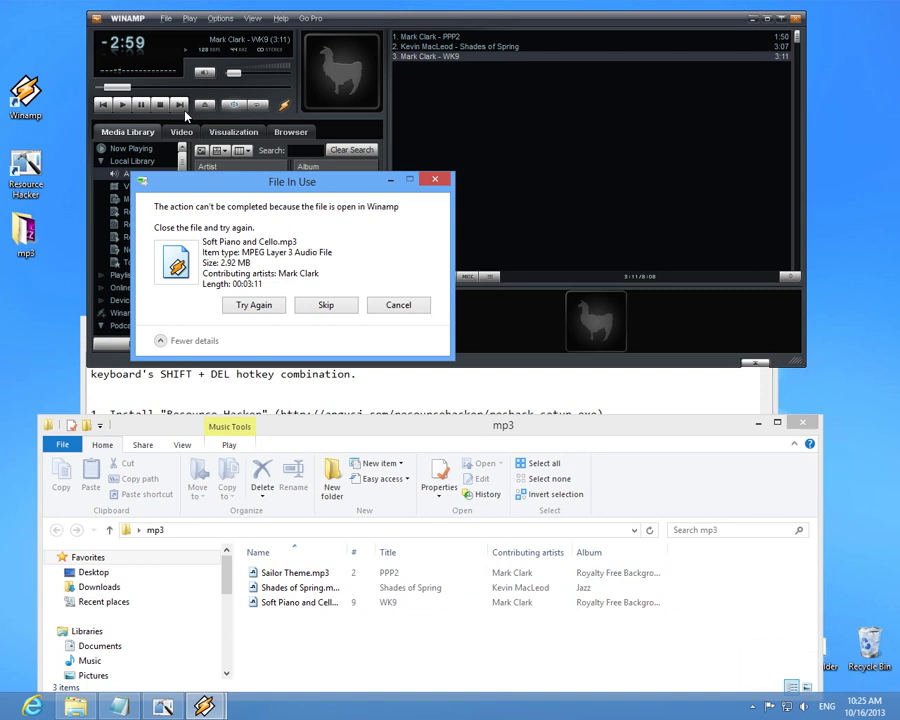
left_click(178, 105)
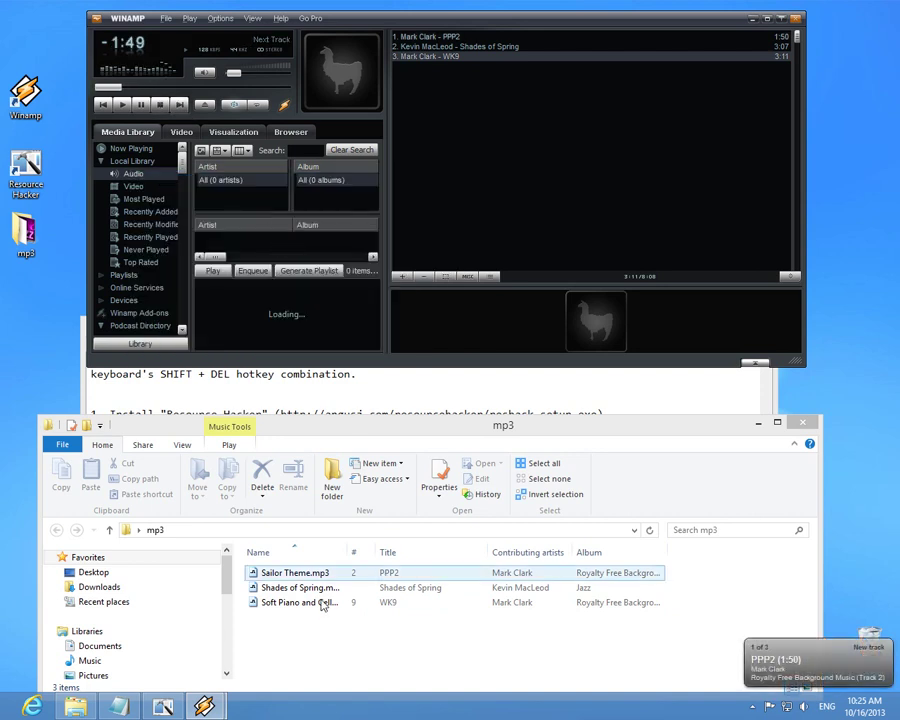
left_click(275, 637)
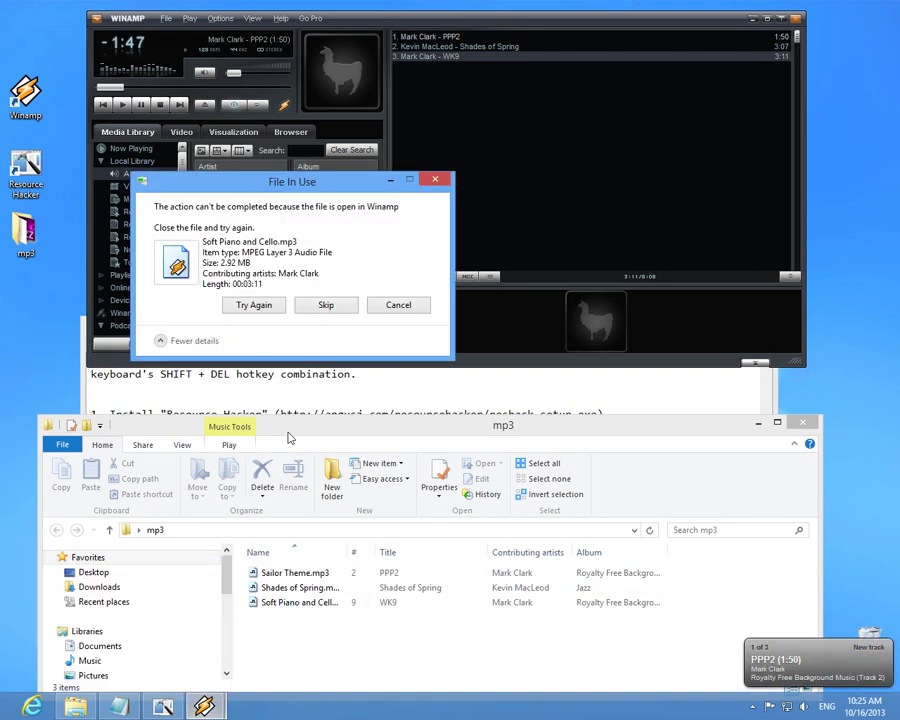
left_click(257, 306)
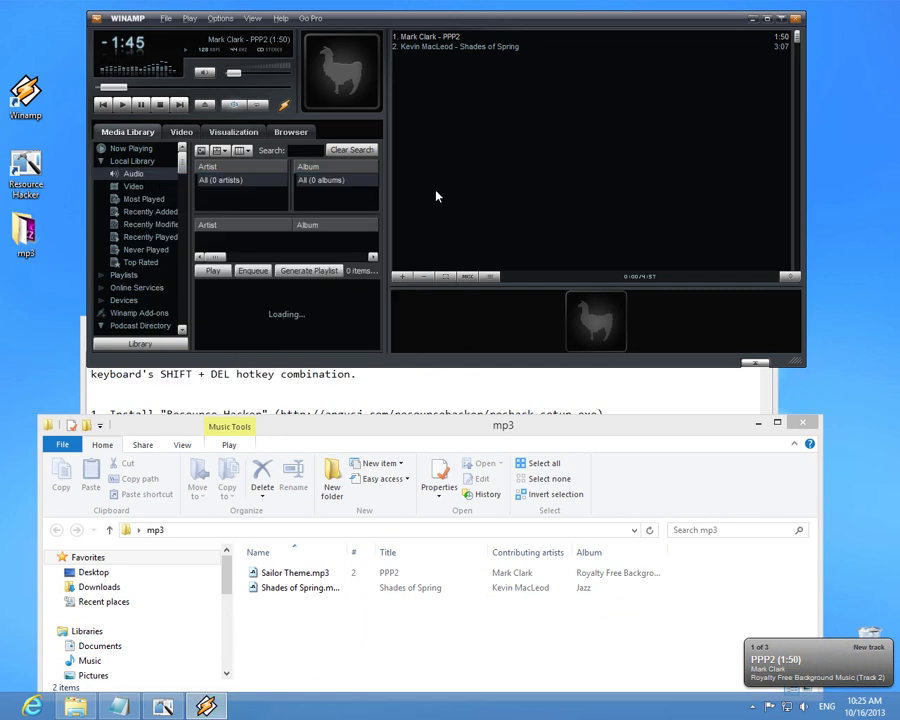
Delete PPP2 (Sailor Theme.mp3) after stopping playback, then delete Shades of Spring
left_click(420, 47)
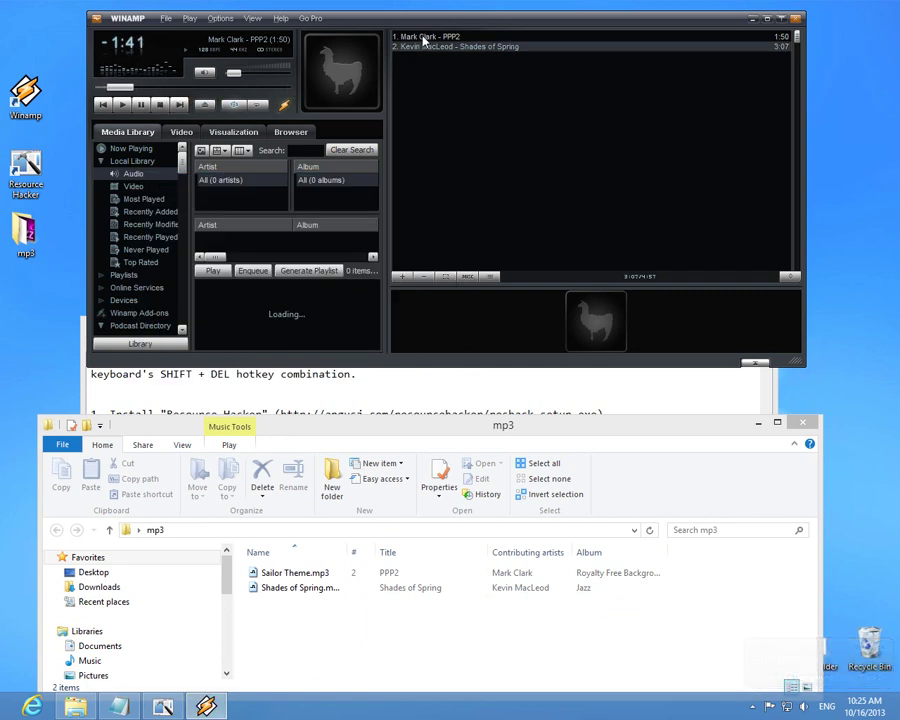
left_click(447, 38)
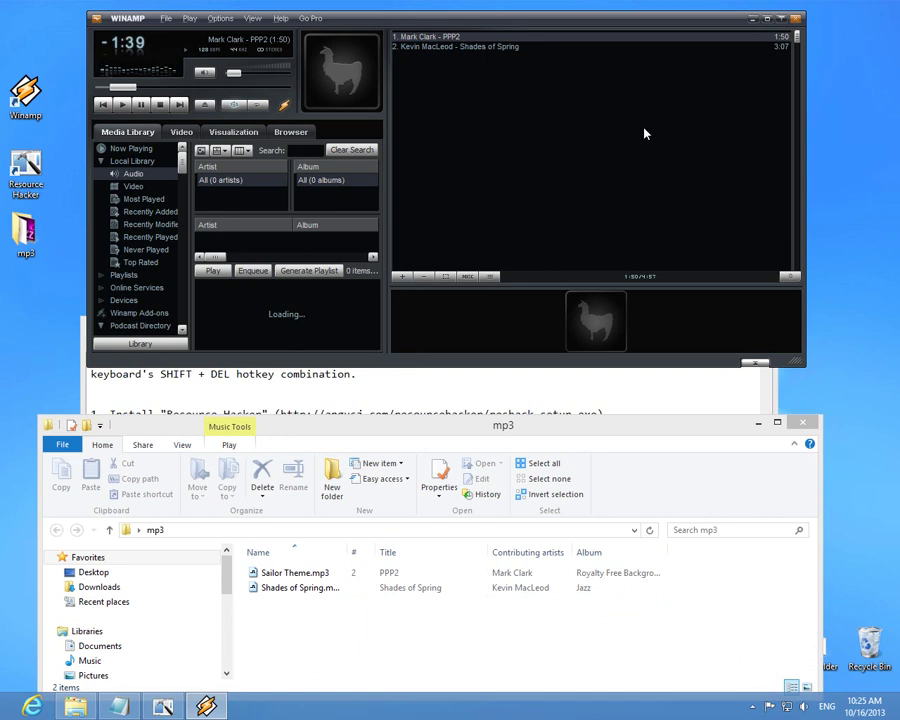
key("shift+Delete")
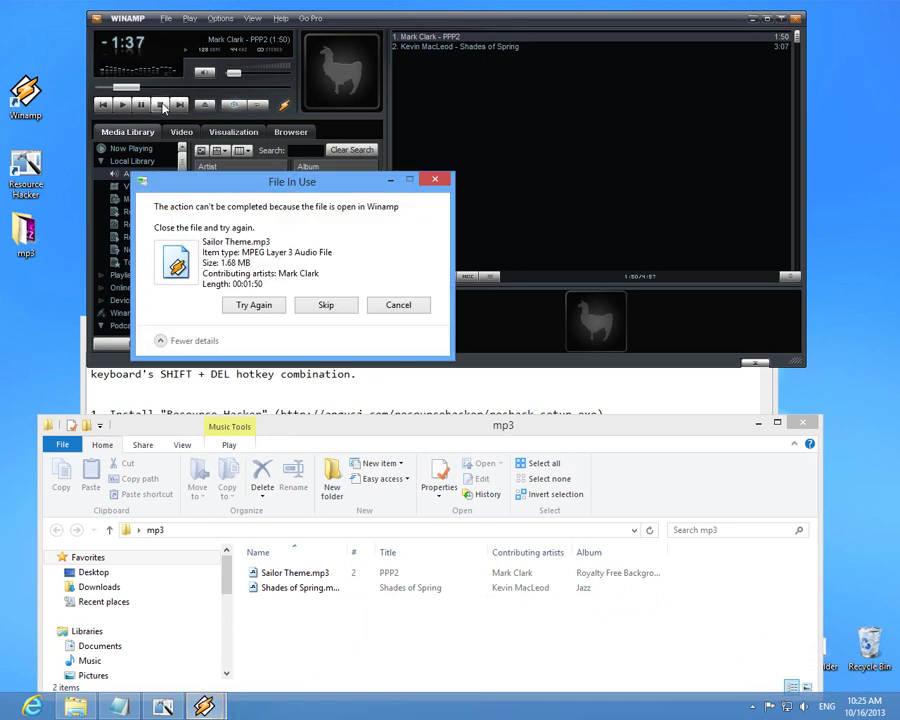
left_click(163, 105)
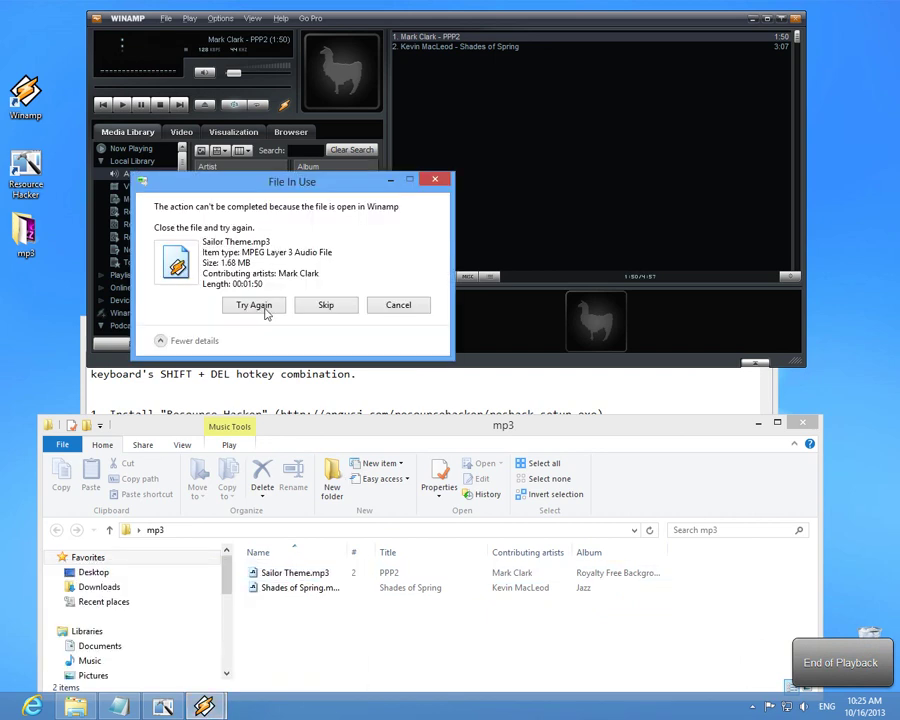
left_click(254, 305)
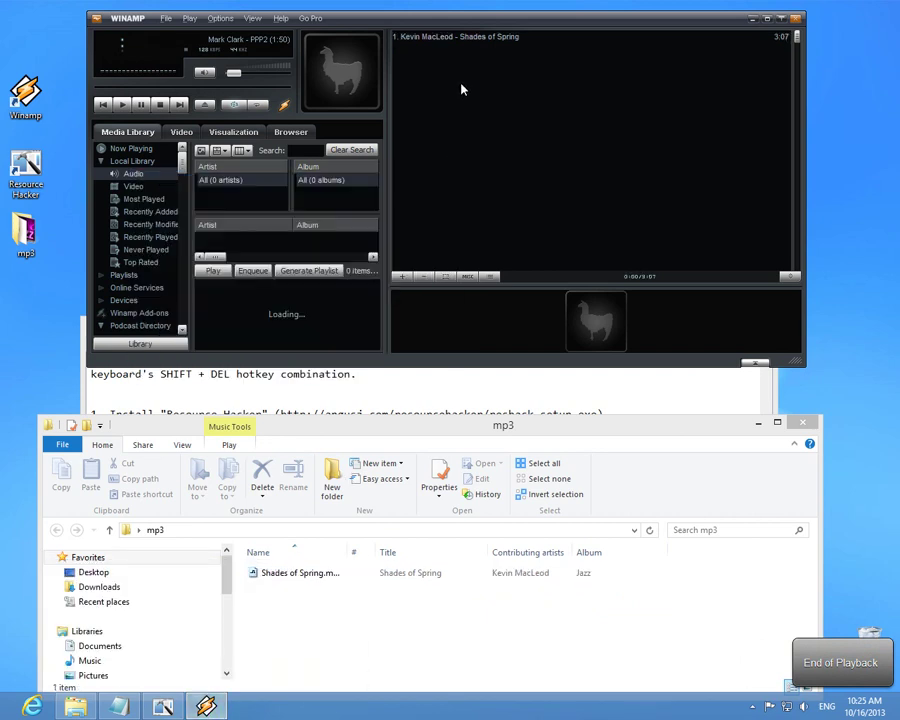
key("shift+Delete")
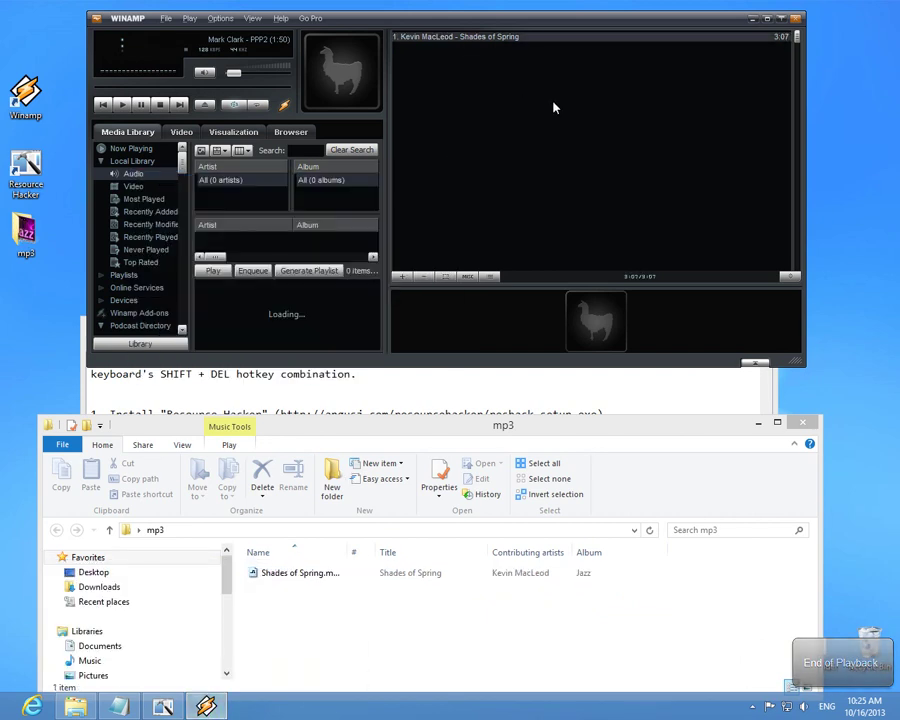
left_click(388, 624)
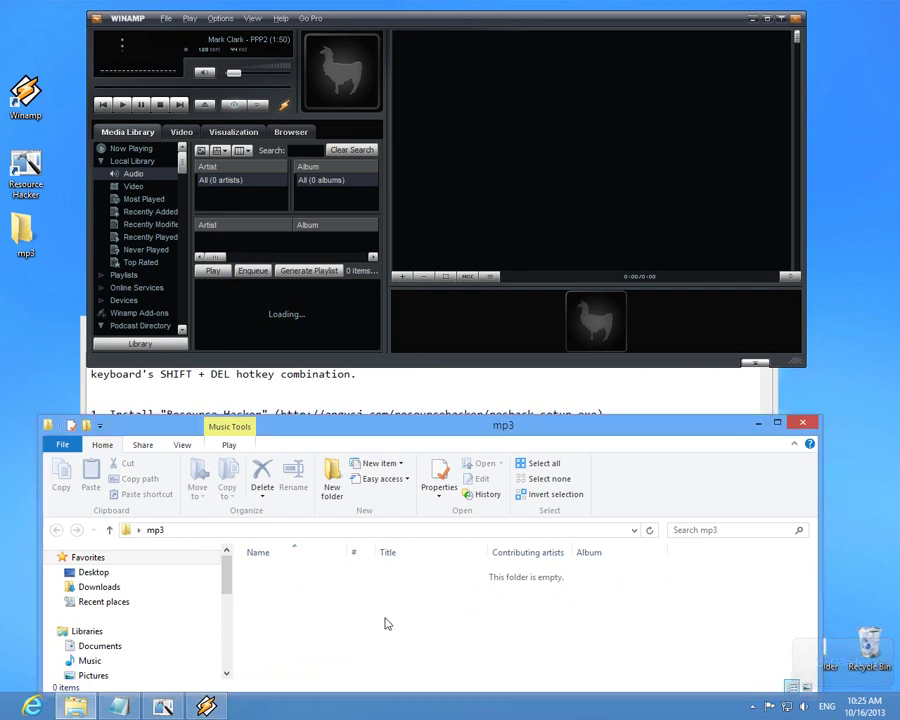